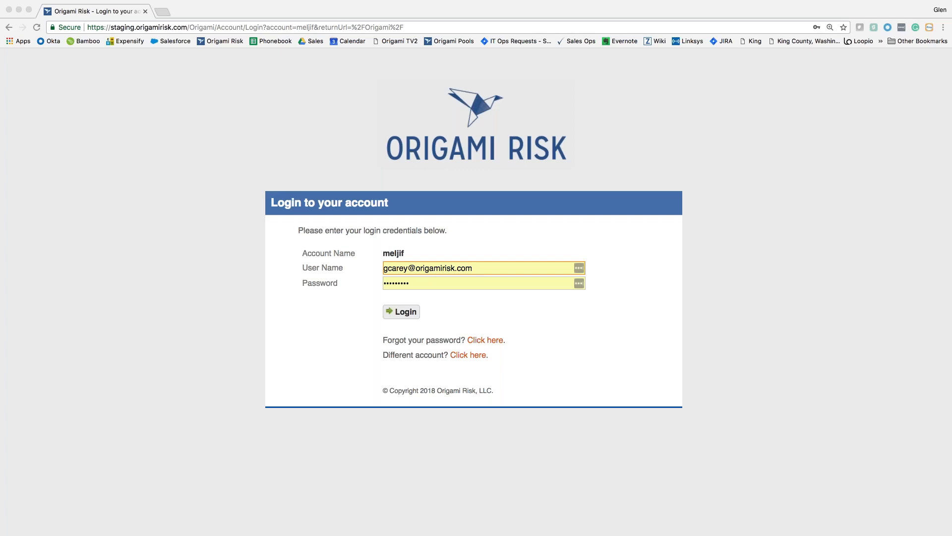
# Log in to the meljif account with the prefilled credentials and open the contacts list
pyautogui.click(616, 344)
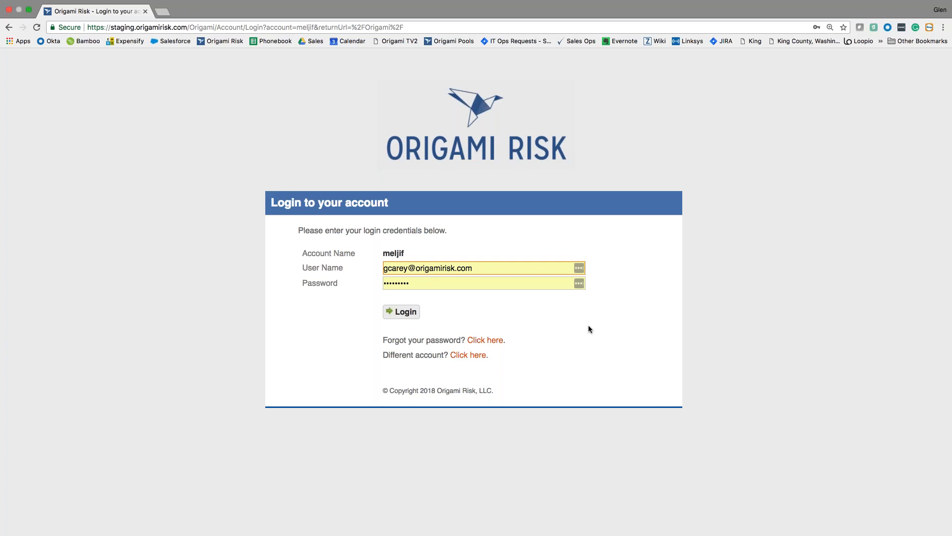
pyautogui.click(401, 315)
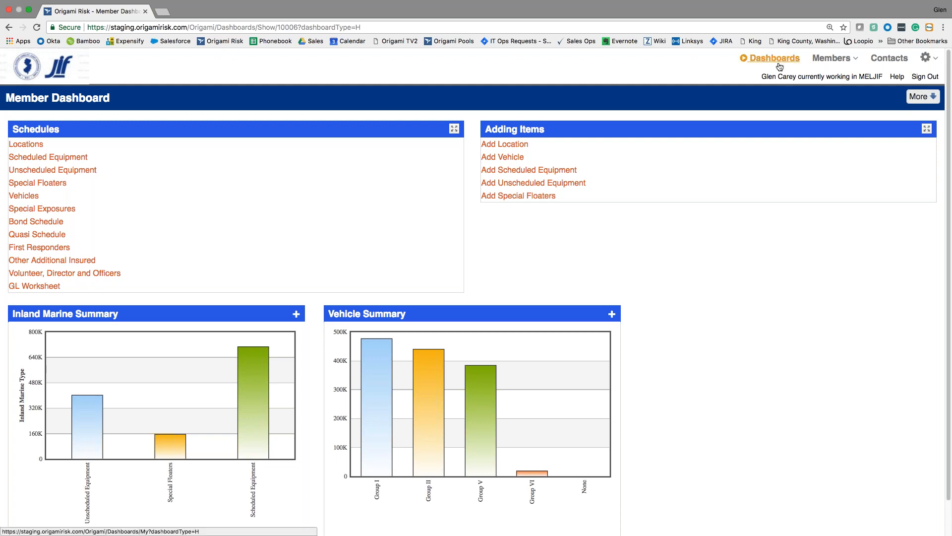
pyautogui.moveTo(849, 60)
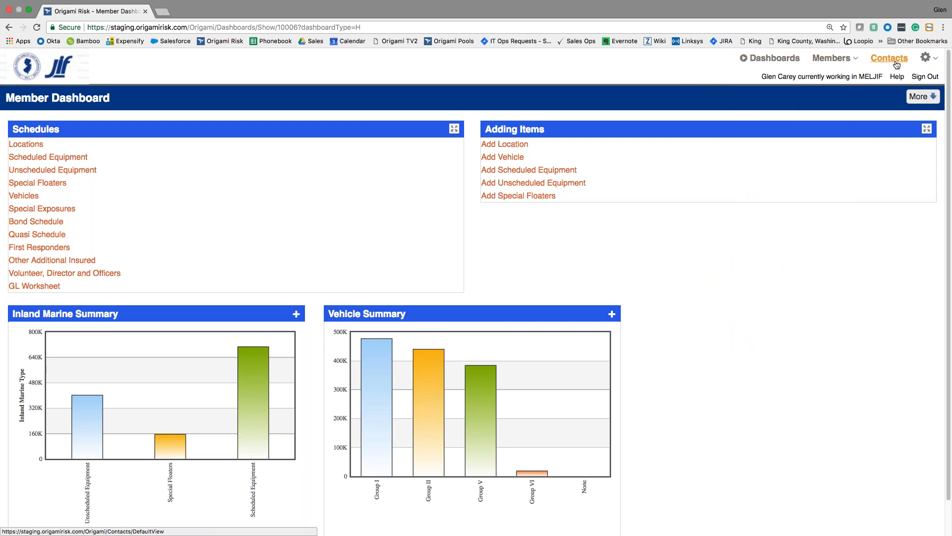
pyautogui.click(895, 62)
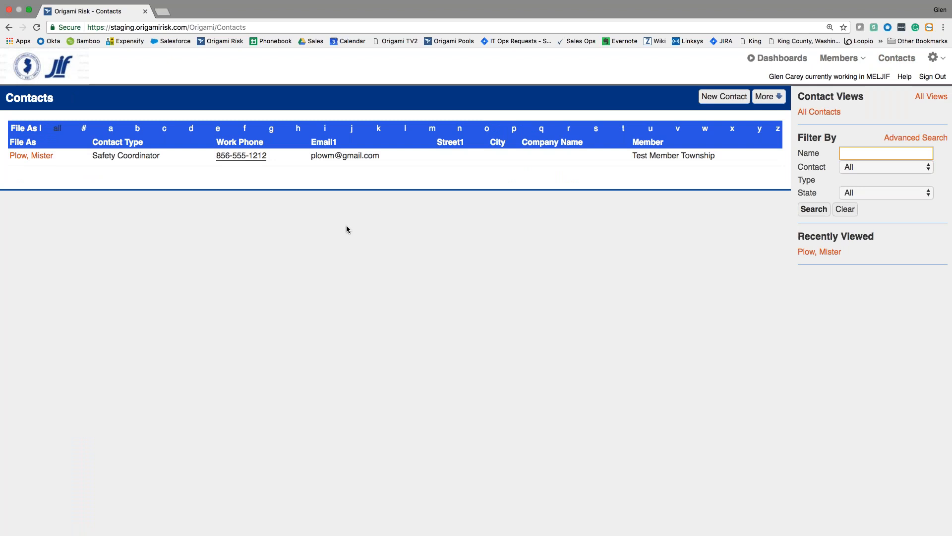
# Open the Test Member Township record from the members list and review its equipment and special floater schedules
pyautogui.click(776, 66)
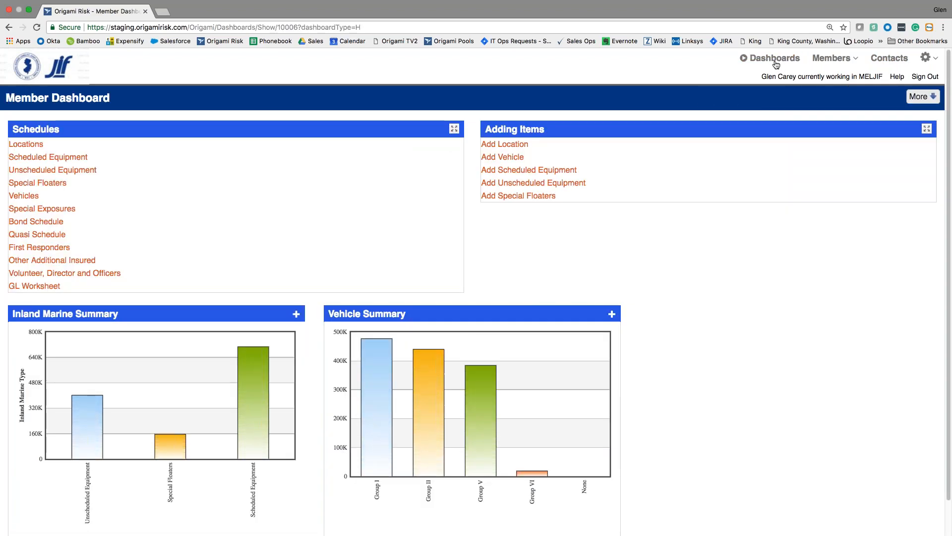
pyautogui.moveTo(845, 64)
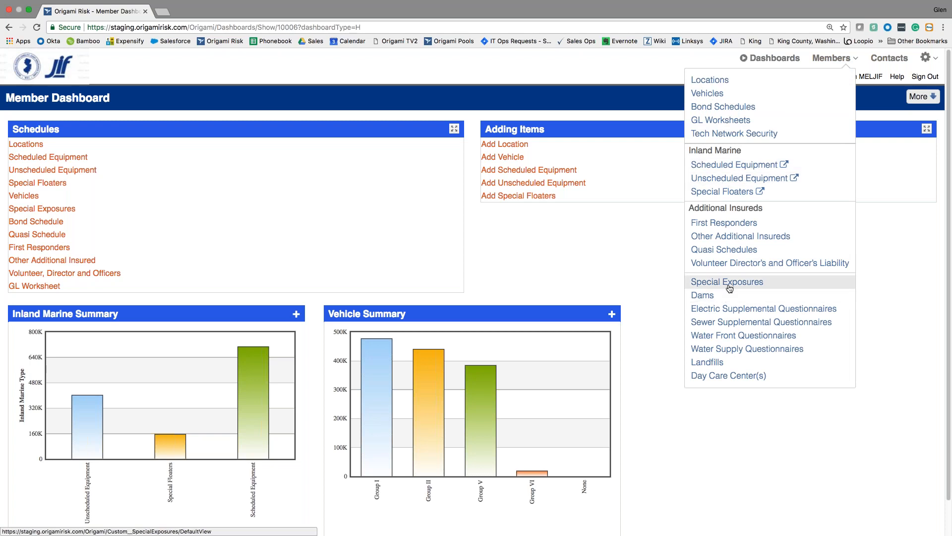
pyautogui.click(834, 58)
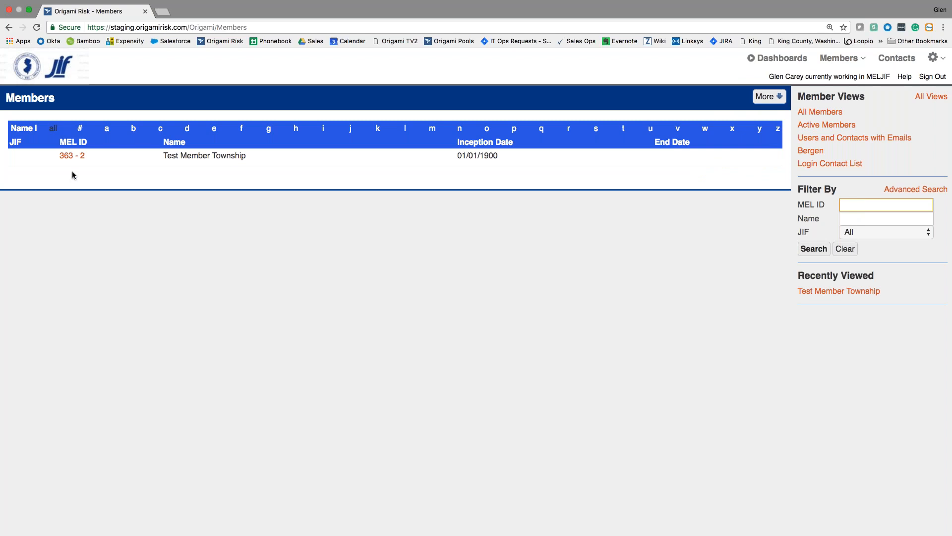
pyautogui.click(73, 157)
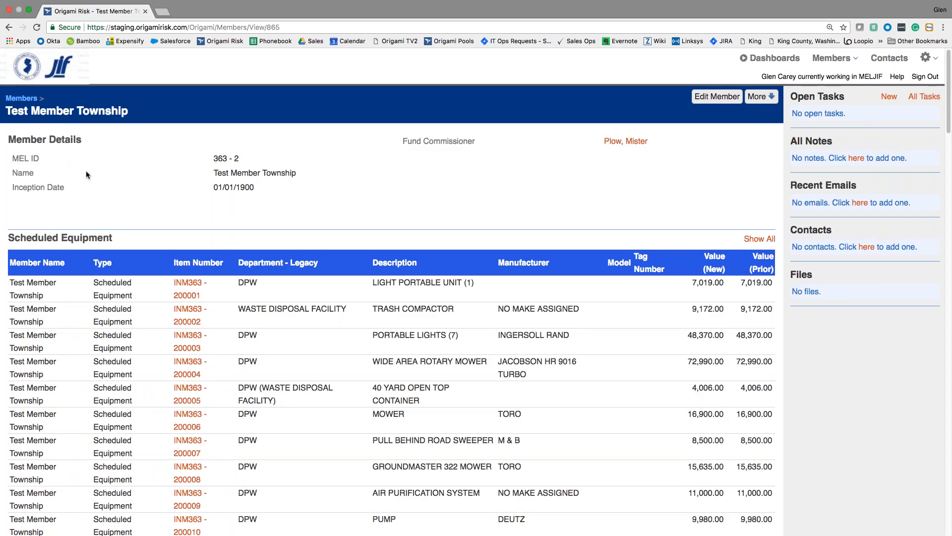
pyautogui.scroll(-4, 147, 223)
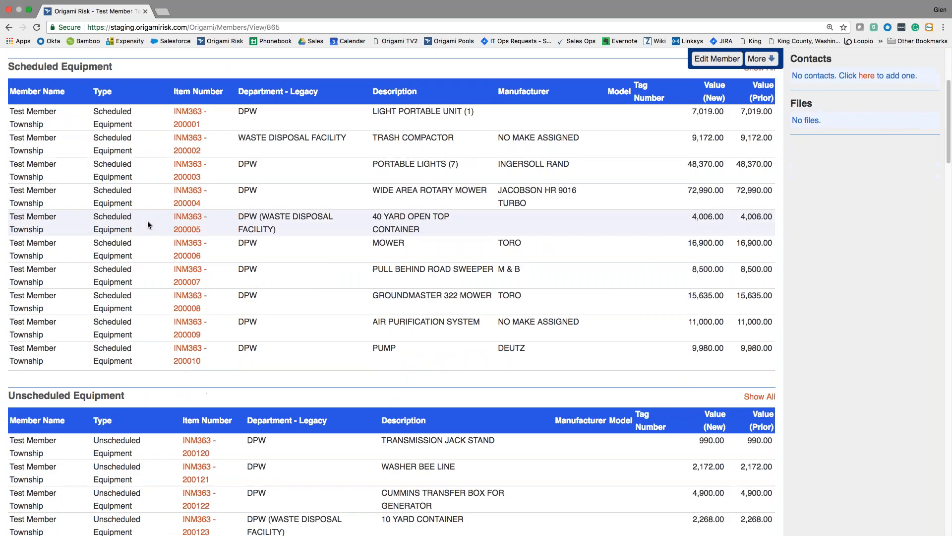
pyautogui.scroll(-9, 147, 222)
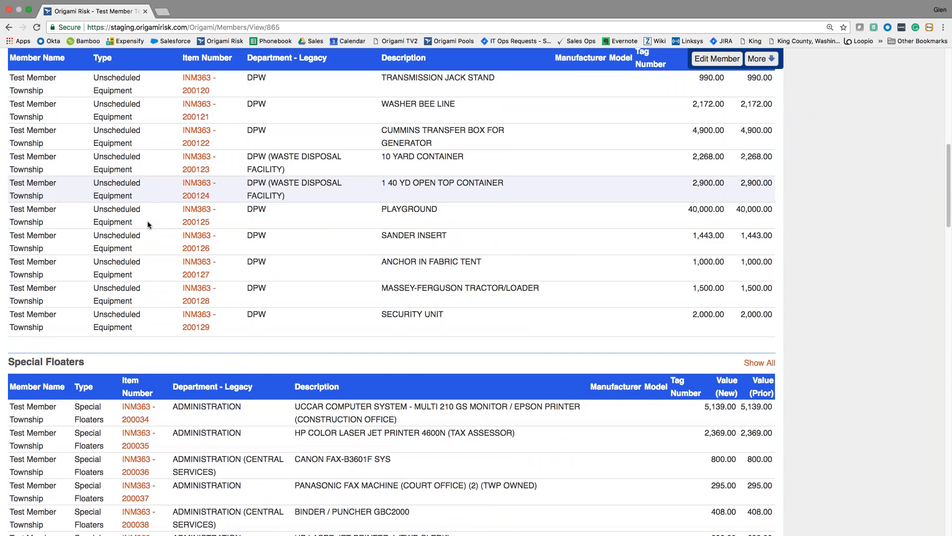
pyautogui.scroll(13, 147, 221)
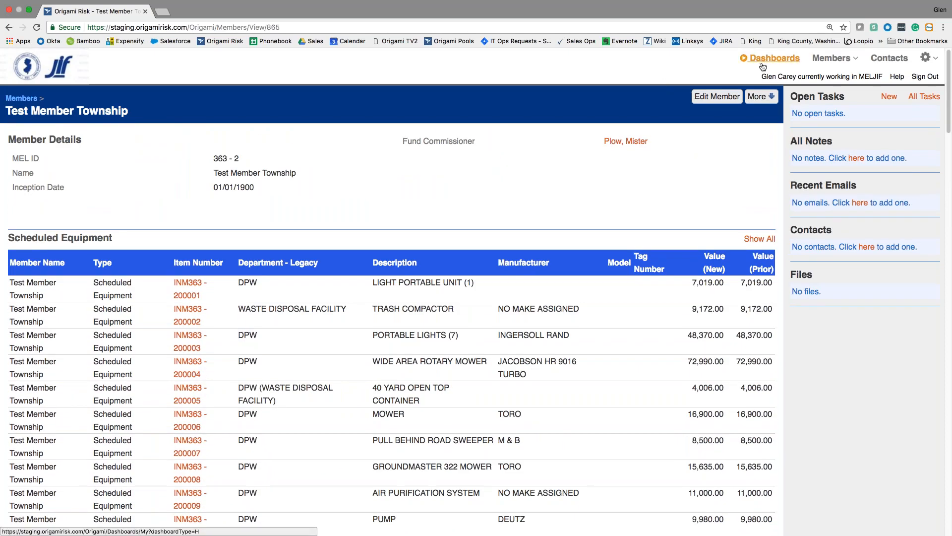
# View the vehicles list through the Members section and return to the member dashboard
pyautogui.click(763, 65)
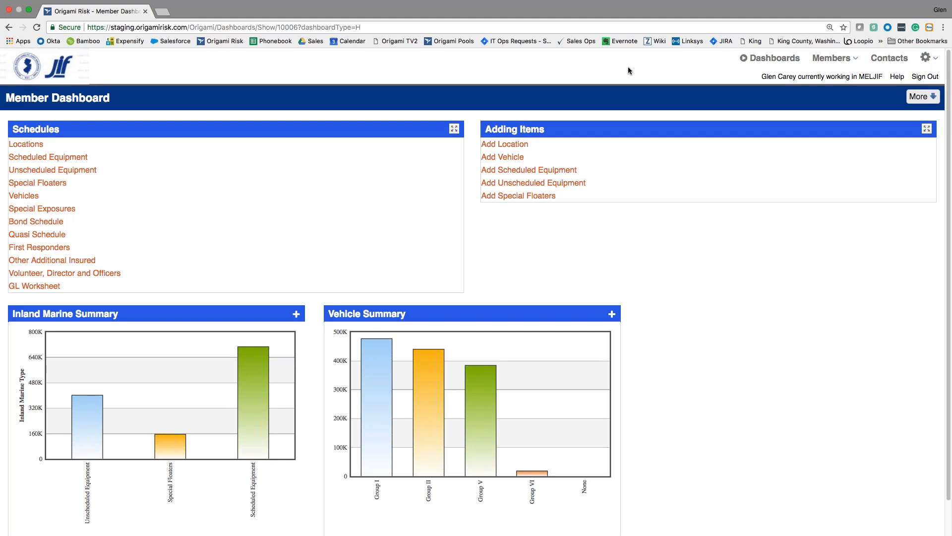
pyautogui.moveTo(827, 64)
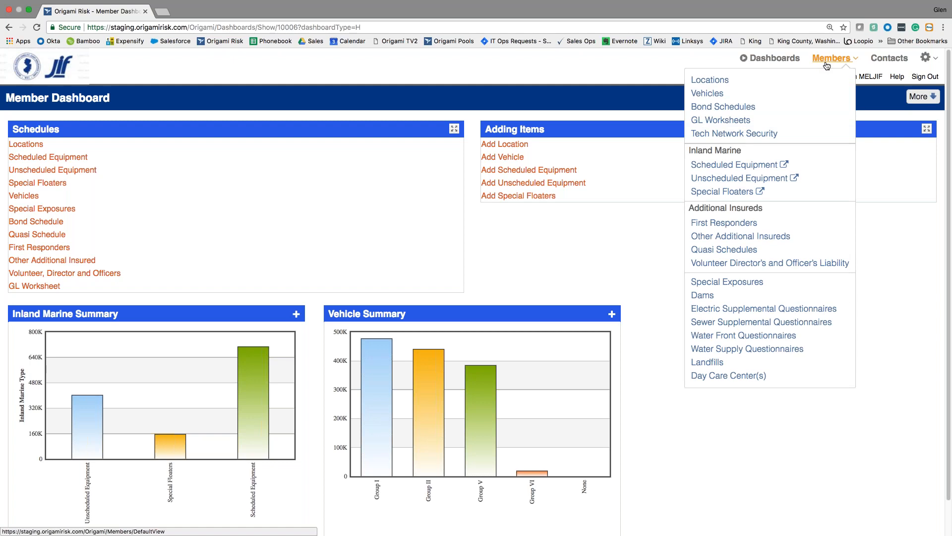
pyautogui.click(715, 97)
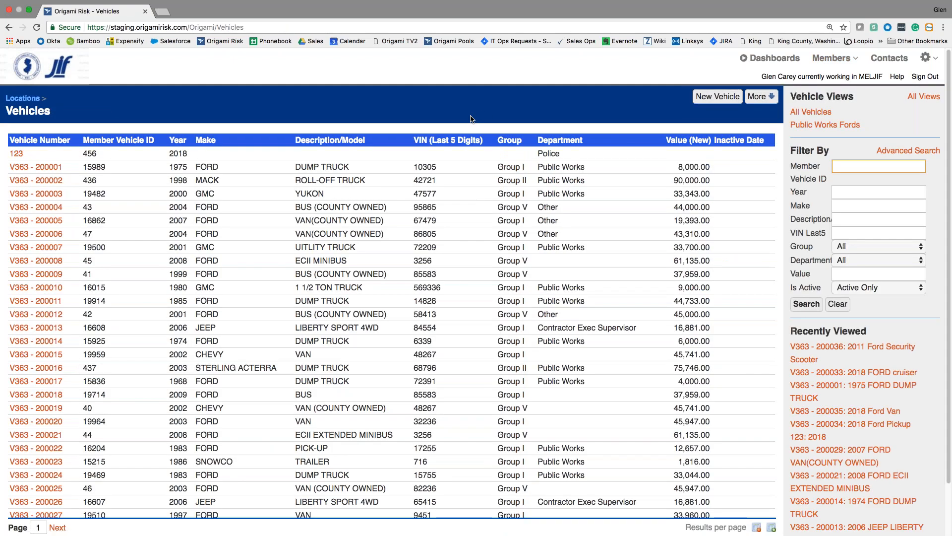
pyautogui.click(777, 60)
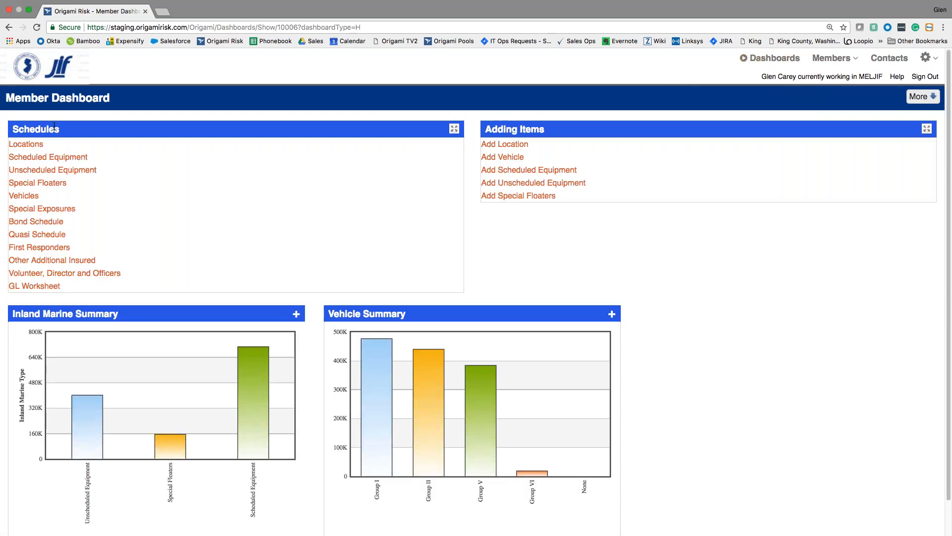
# Open the vehicles list from the dashboard's Schedules and view the 1975 Ford dump truck record V363 - 200001
pyautogui.moveTo(59, 128); pyautogui.dragTo(24, 128)
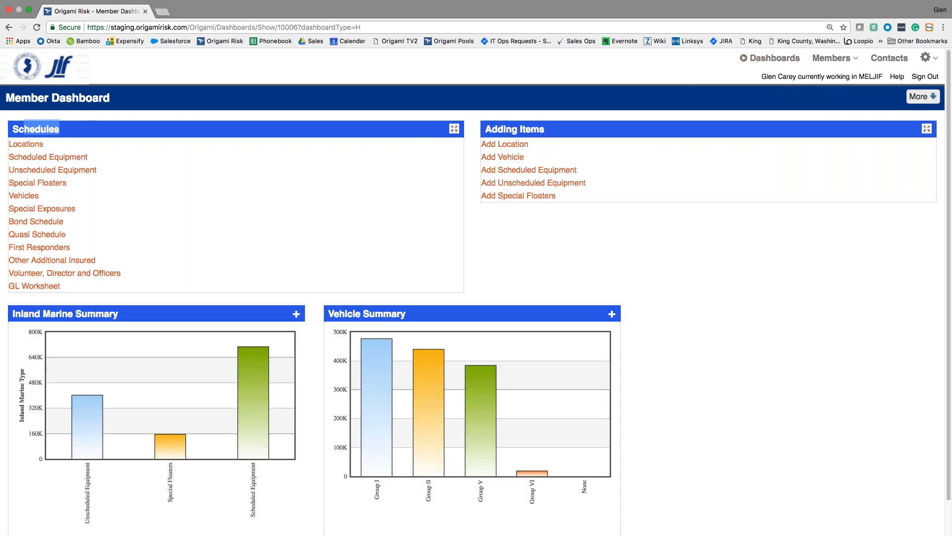
pyautogui.click(24, 196)
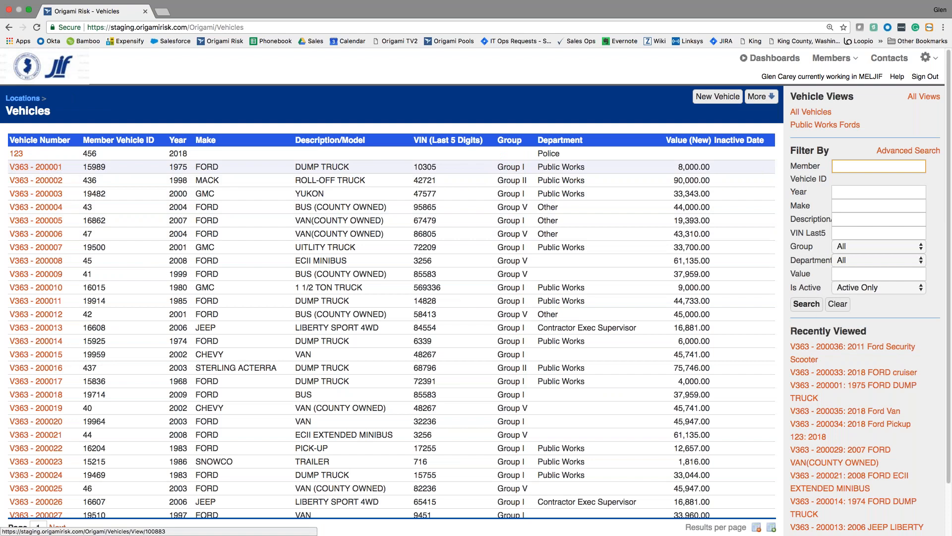
pyautogui.moveTo(173, 167); pyautogui.dragTo(219, 167)
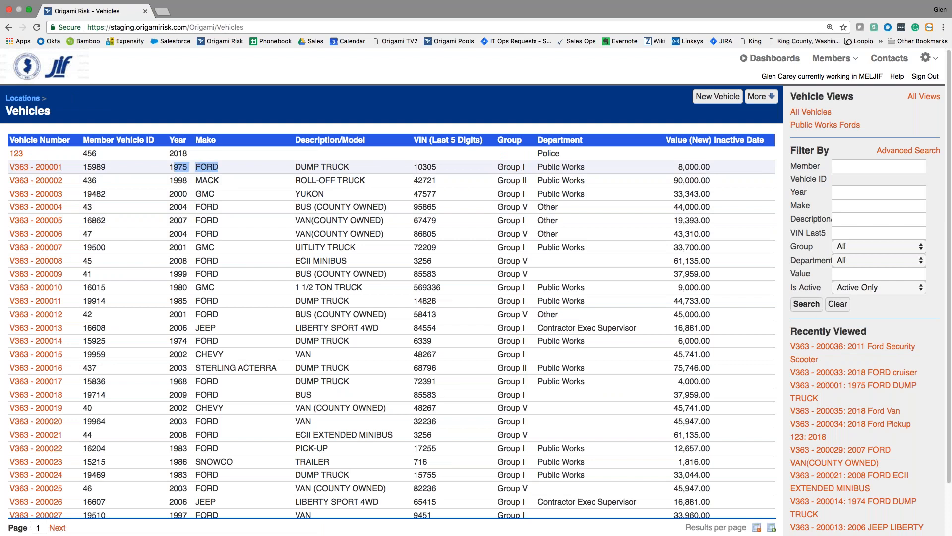
pyautogui.click(55, 170)
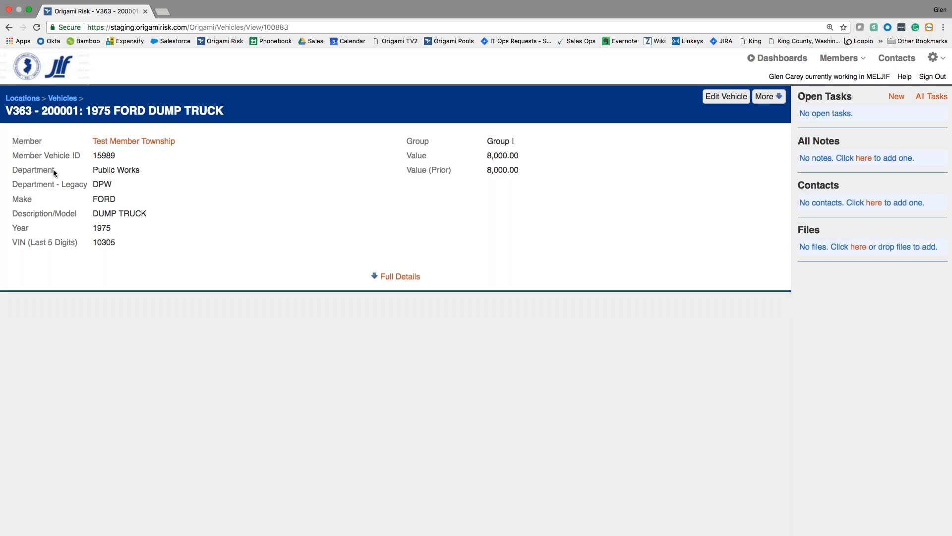
# Return to the vehicles list and filter it by the Public Works department
pyautogui.click(63, 99)
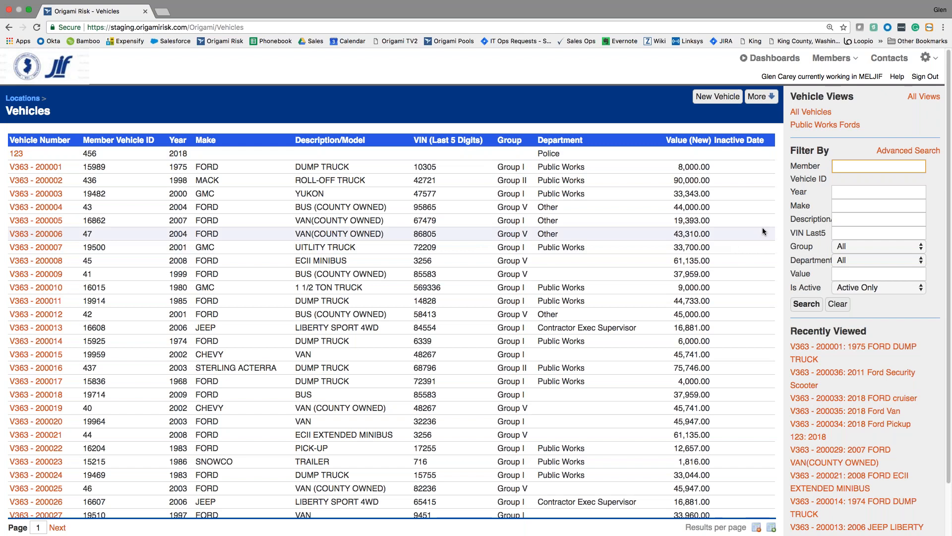
pyautogui.moveTo(829, 150); pyautogui.dragTo(792, 151)
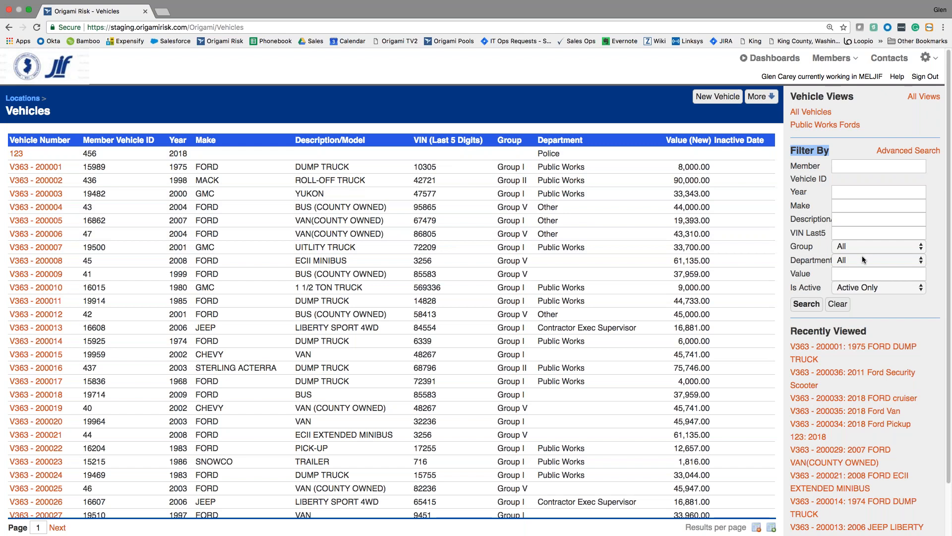
pyautogui.click(793, 261)
pyautogui.moveTo(795, 260); pyautogui.dragTo(821, 260)
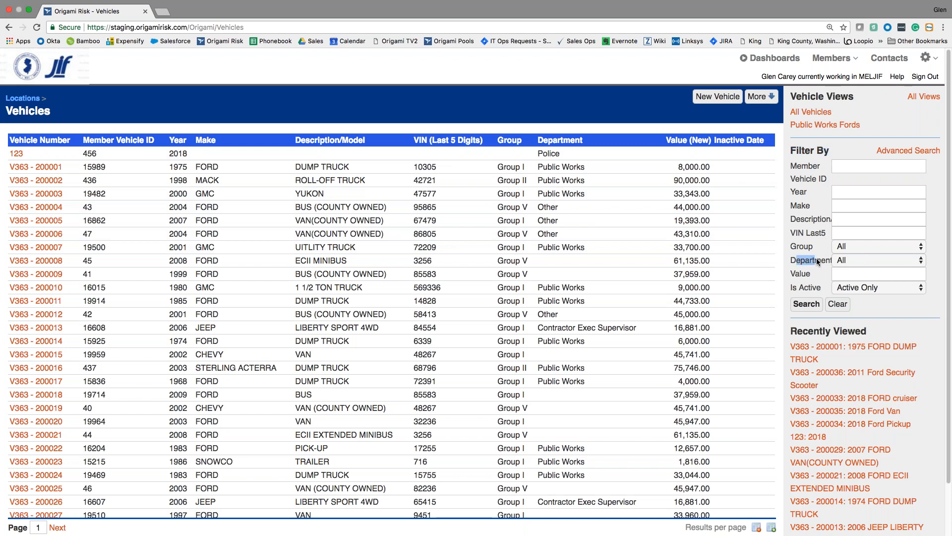
pyautogui.click(853, 262)
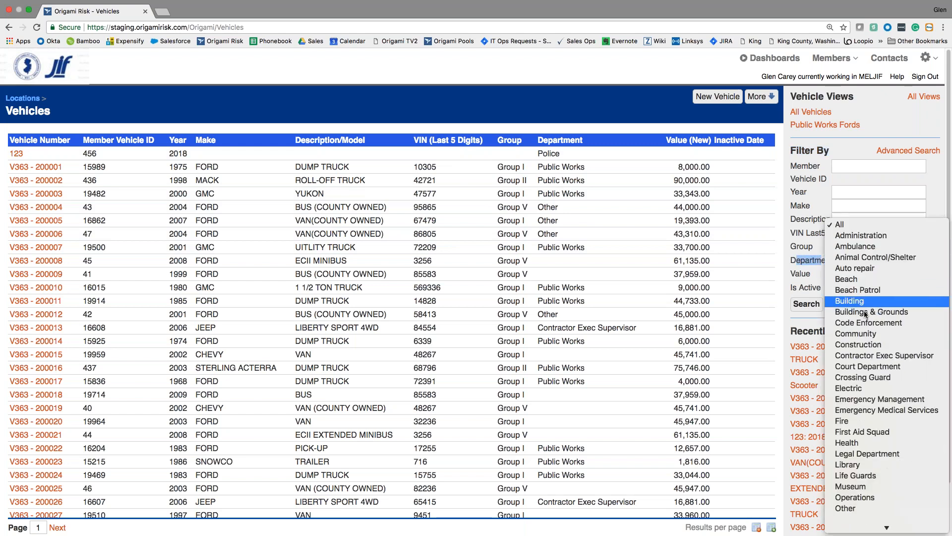
pyautogui.scroll(-5, 865, 342)
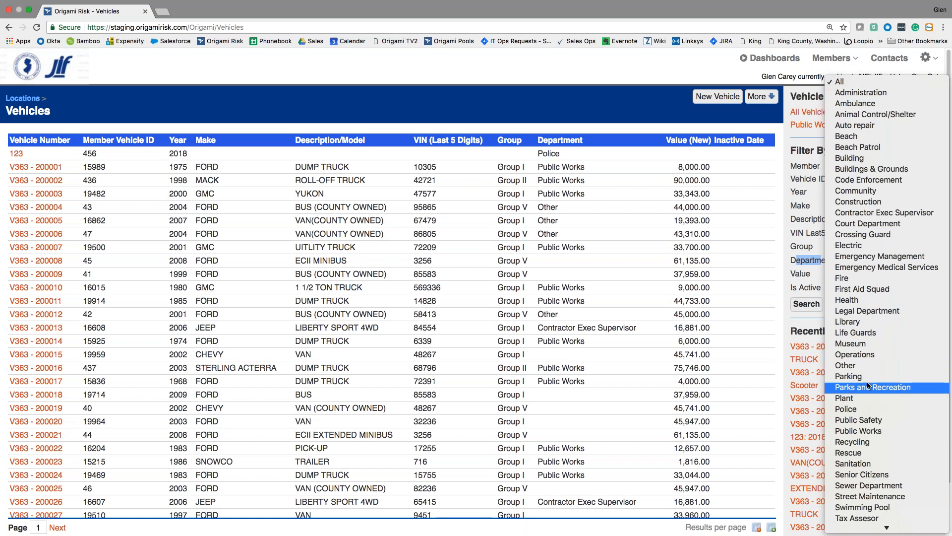
pyautogui.click(901, 435)
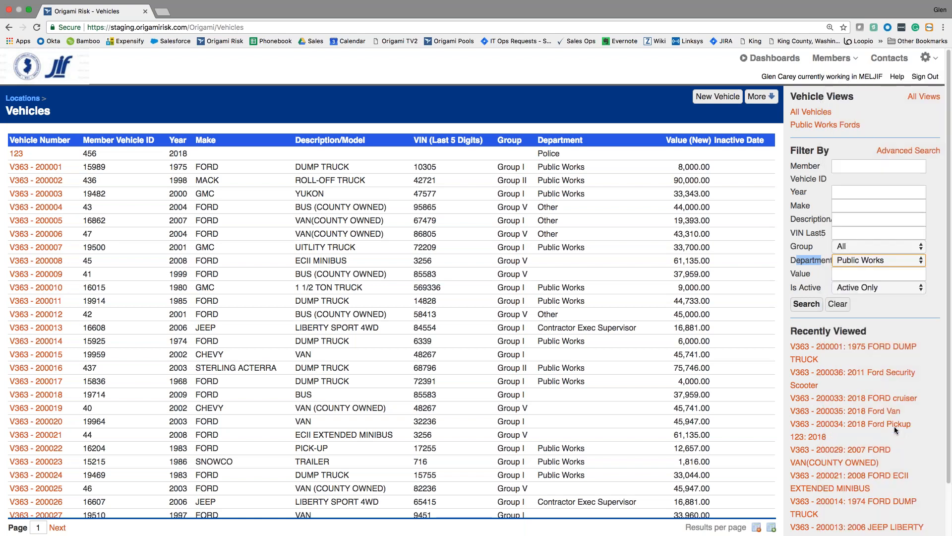
pyautogui.click(806, 304)
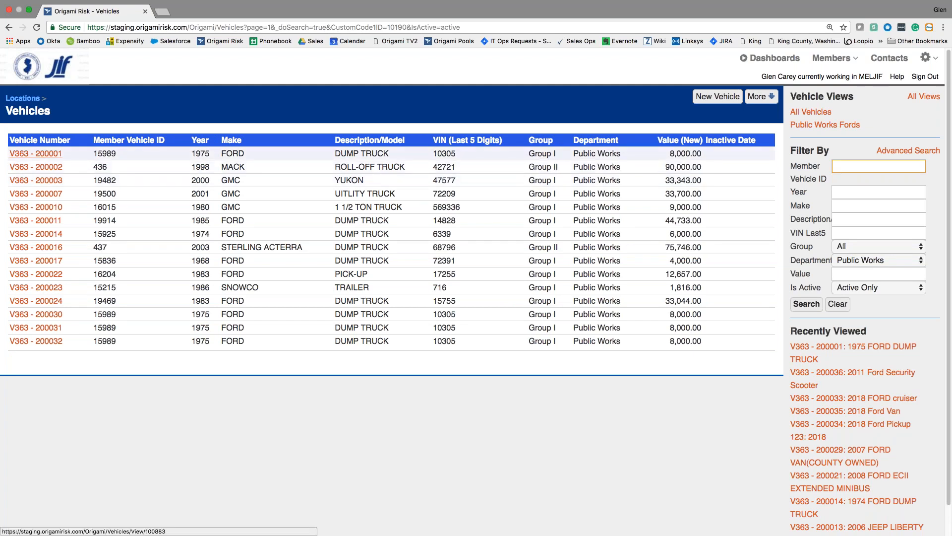
# View the first vehicle in the filtered list, and reset the list by clearing the department filter
pyautogui.click(49, 154)
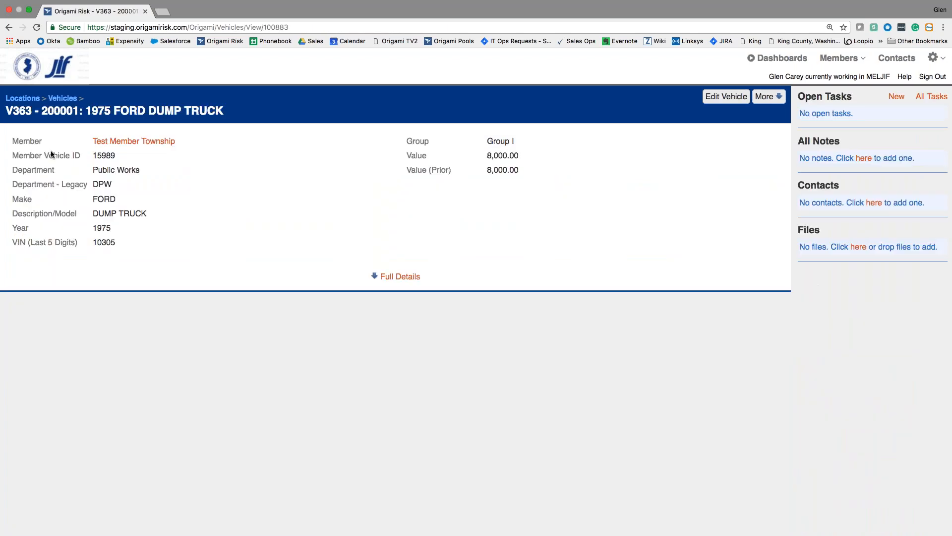
pyautogui.click(9, 28)
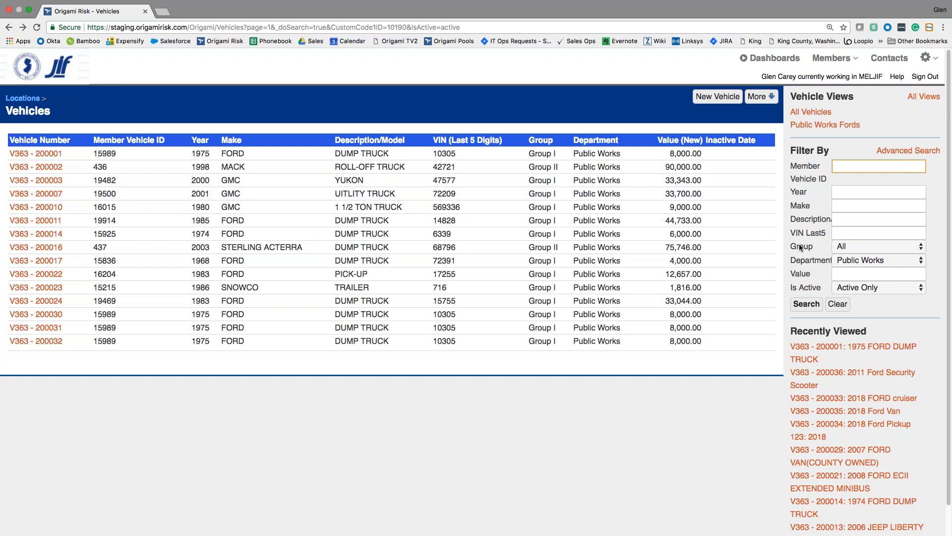
pyautogui.click(838, 304)
pyautogui.click(806, 303)
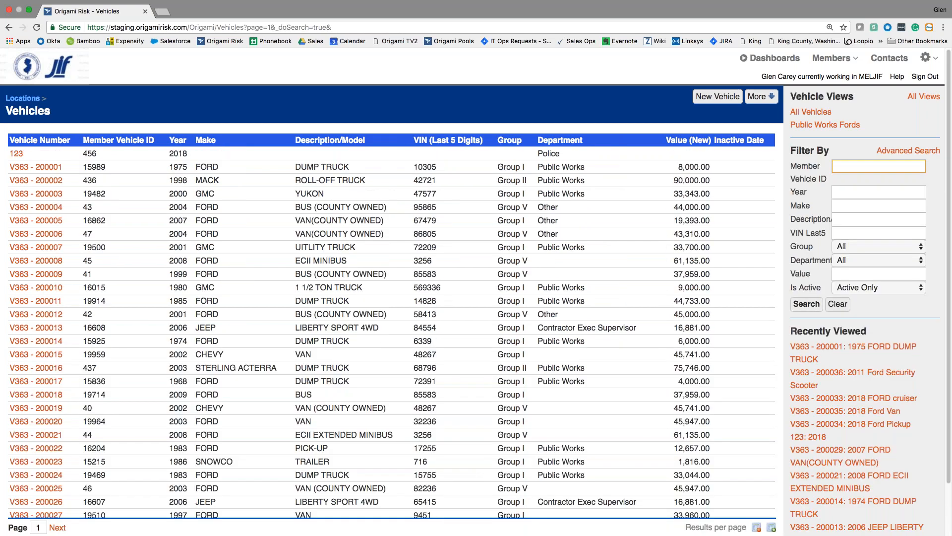
# Start an advanced search on the vehicles and add the Make field as a filter condition
pyautogui.click(909, 151)
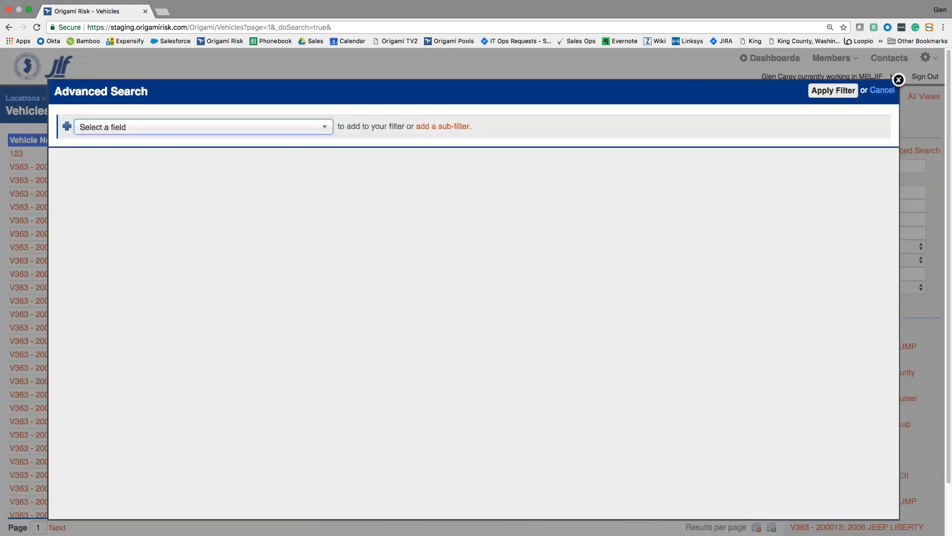
pyautogui.click(213, 130)
pyautogui.scroll(-2, 224, 215)
pyautogui.scroll(-10, 223, 214)
pyautogui.scroll(-10, 223, 214)
pyautogui.scroll(20, 223, 214)
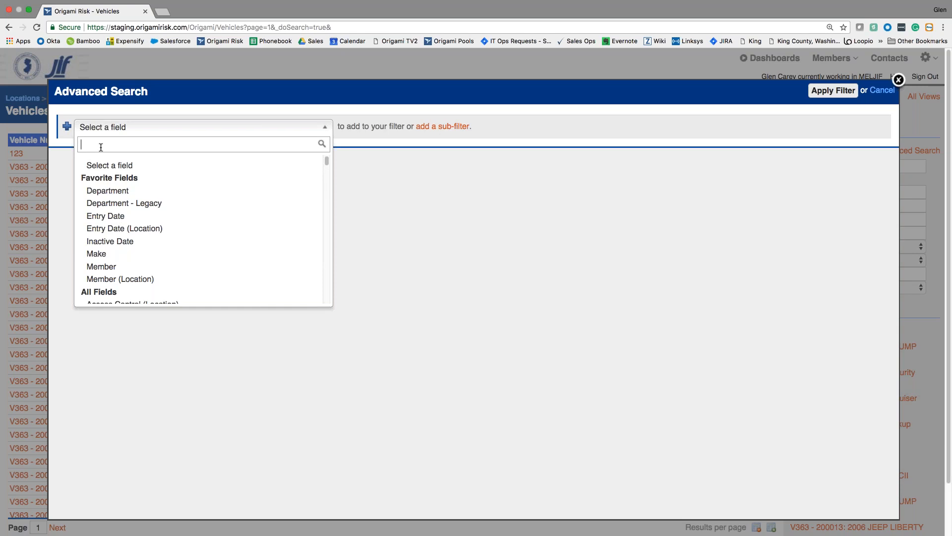
pyautogui.write('MA')
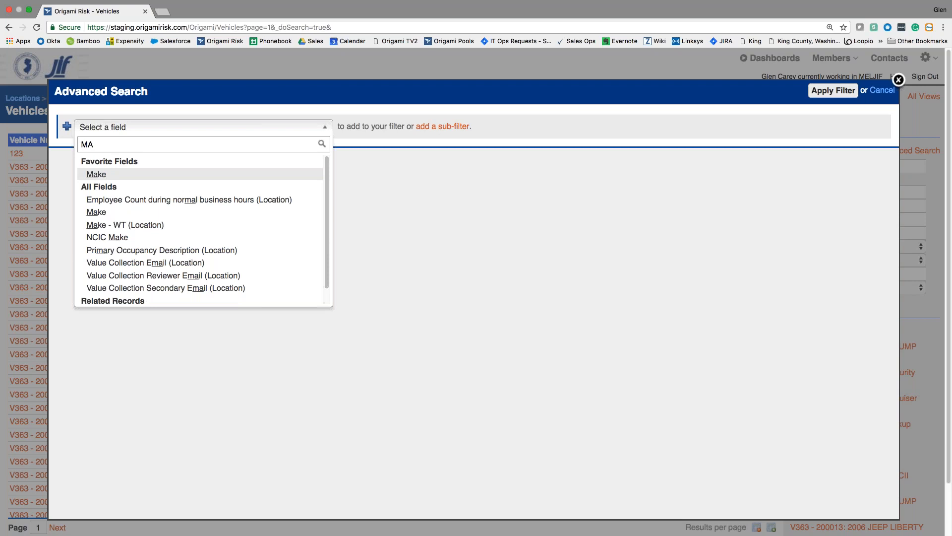
pyautogui.press('Return')
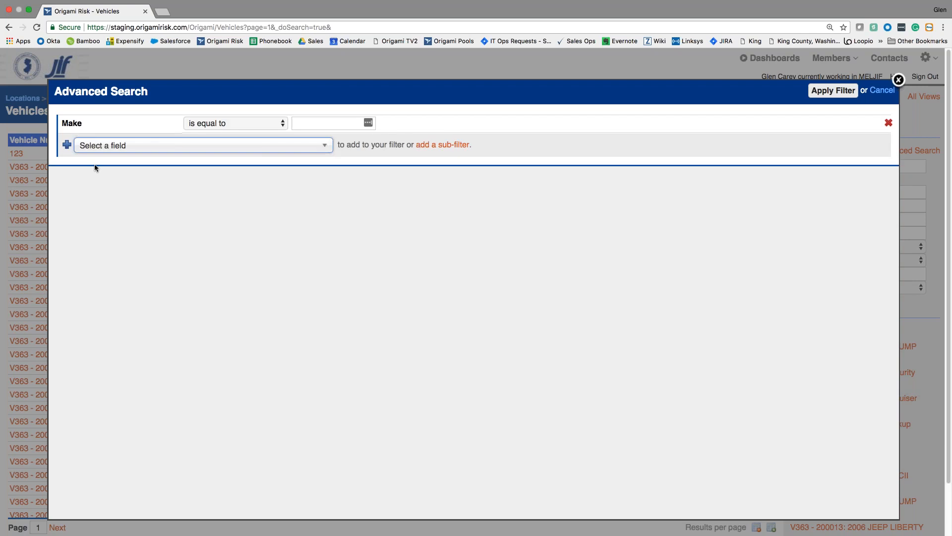
# Set the Make condition of the advanced search to is equal to Ford
pyautogui.click(240, 123)
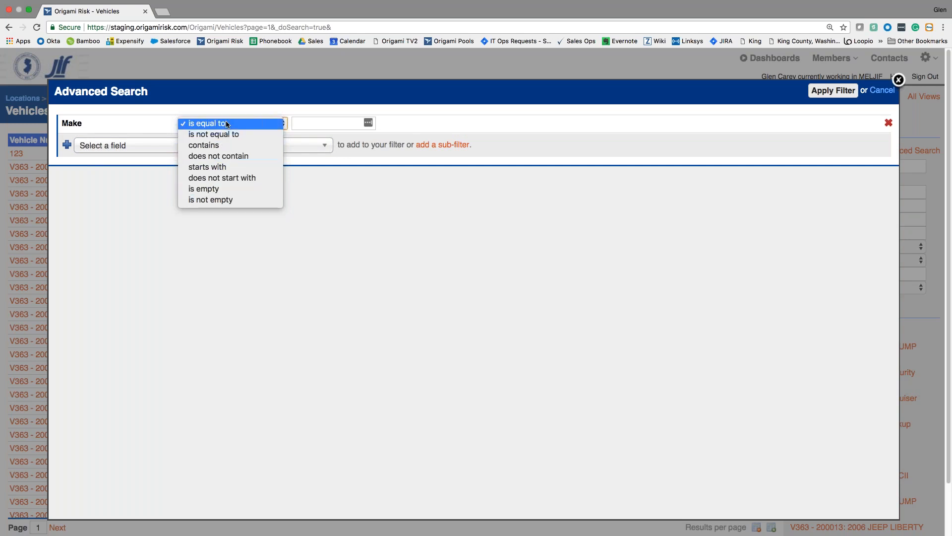
pyautogui.click(228, 123)
pyautogui.click(307, 123)
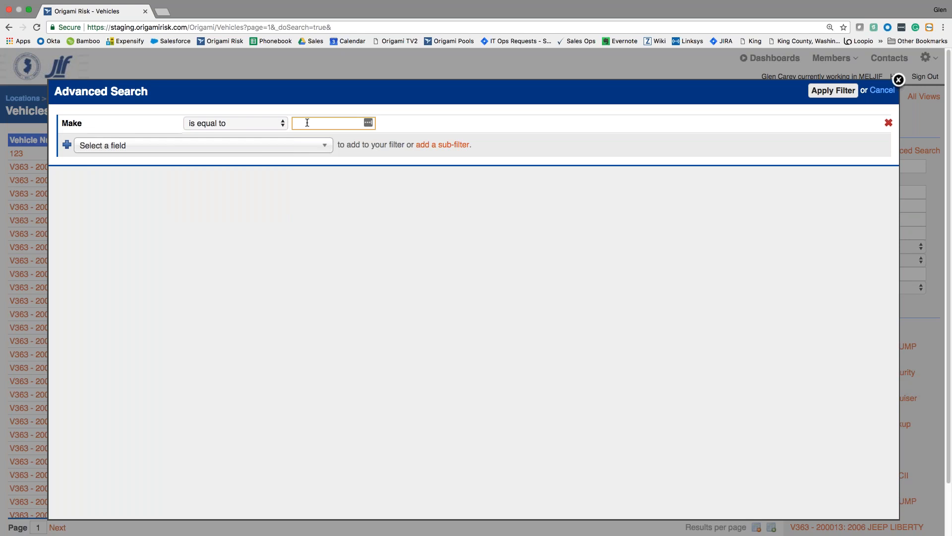
pyautogui.write('Ford')
pyautogui.click(429, 123)
# Add a Department condition equal to Police to the advanced search and apply the filter
pyautogui.click(215, 147)
pyautogui.write('D')
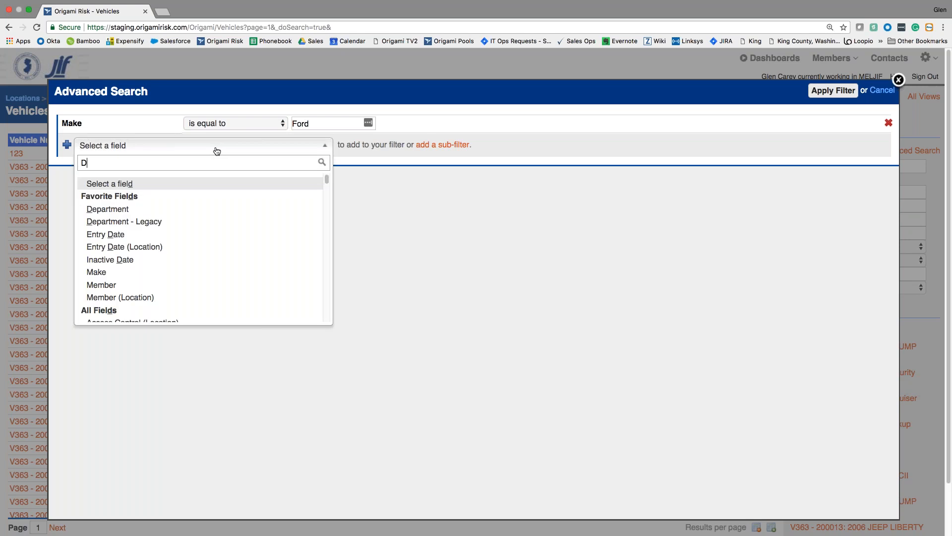
pyautogui.write('E')
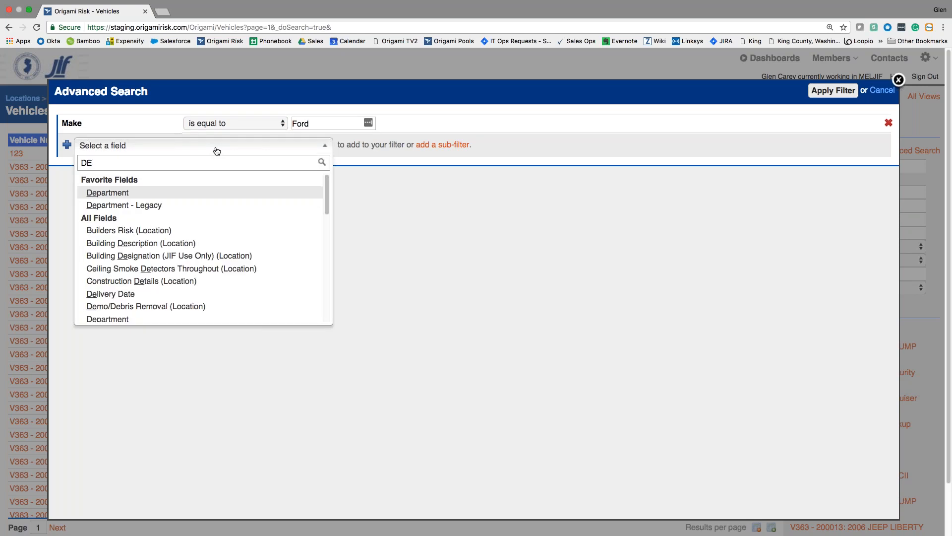
pyautogui.press('Return')
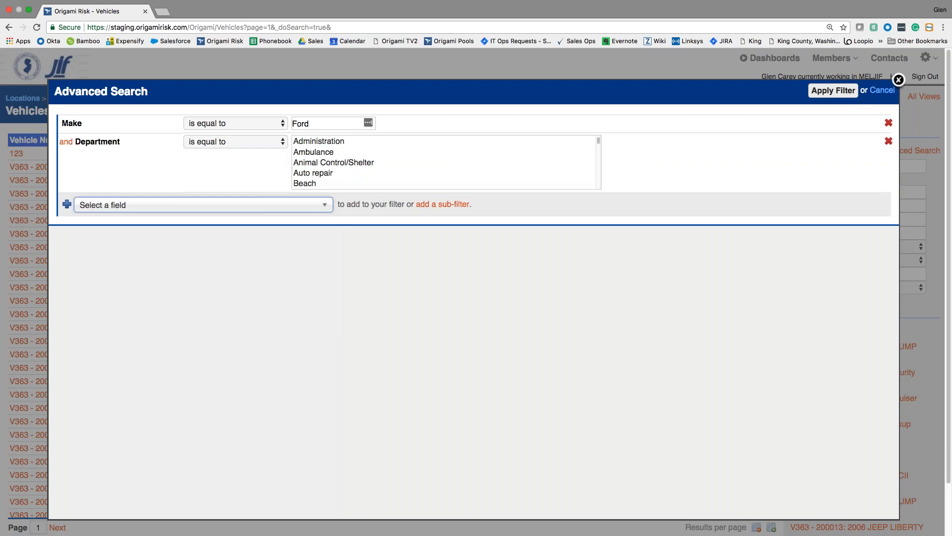
pyautogui.scroll(-1, 346, 151)
pyautogui.scroll(-5, 347, 151)
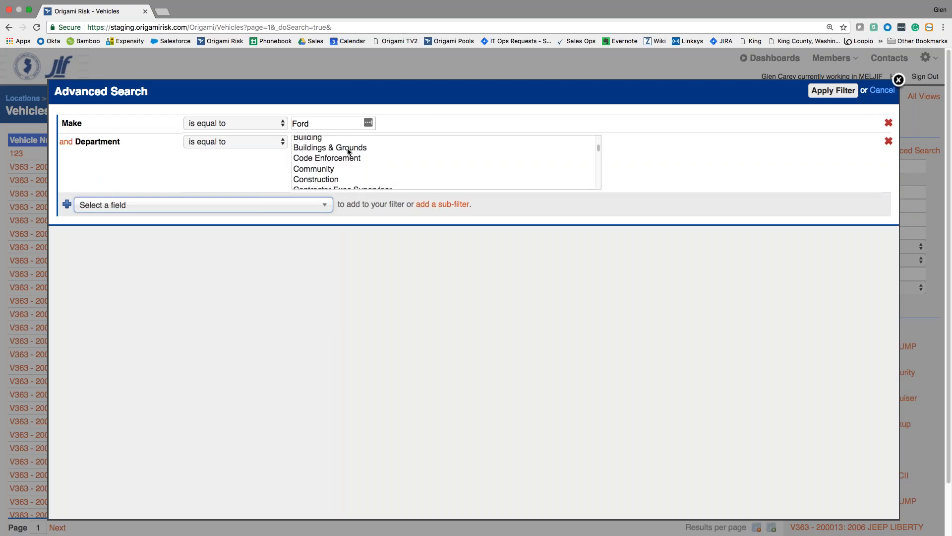
pyautogui.scroll(-5, 348, 151)
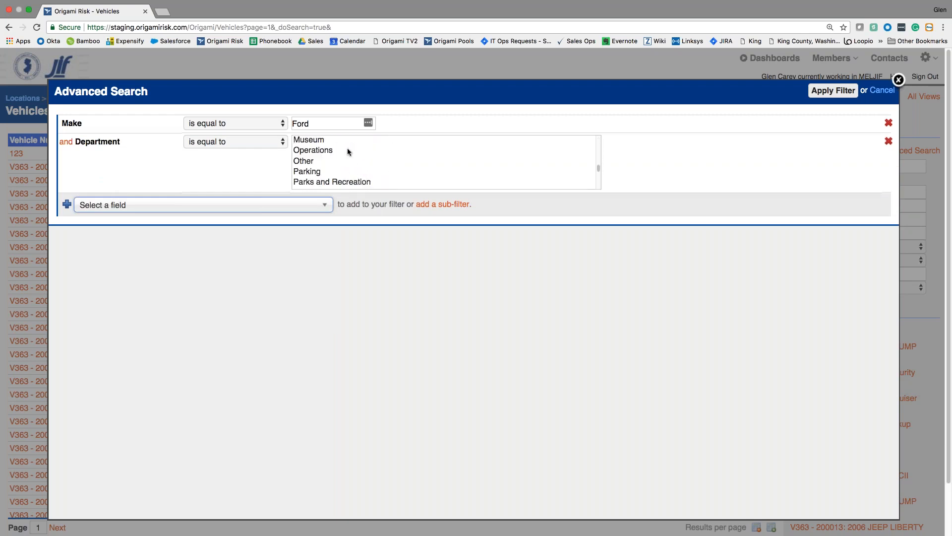
pyautogui.click(334, 166)
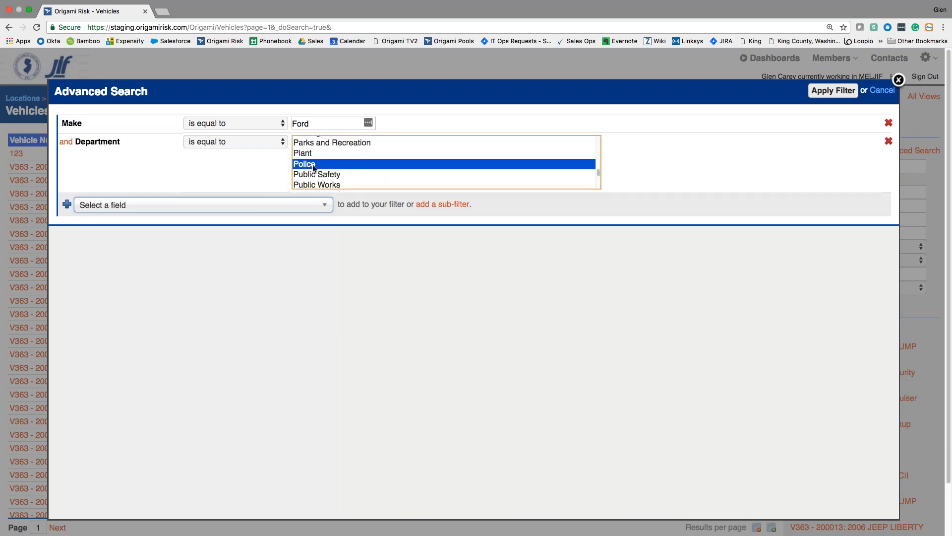
pyautogui.click(653, 150)
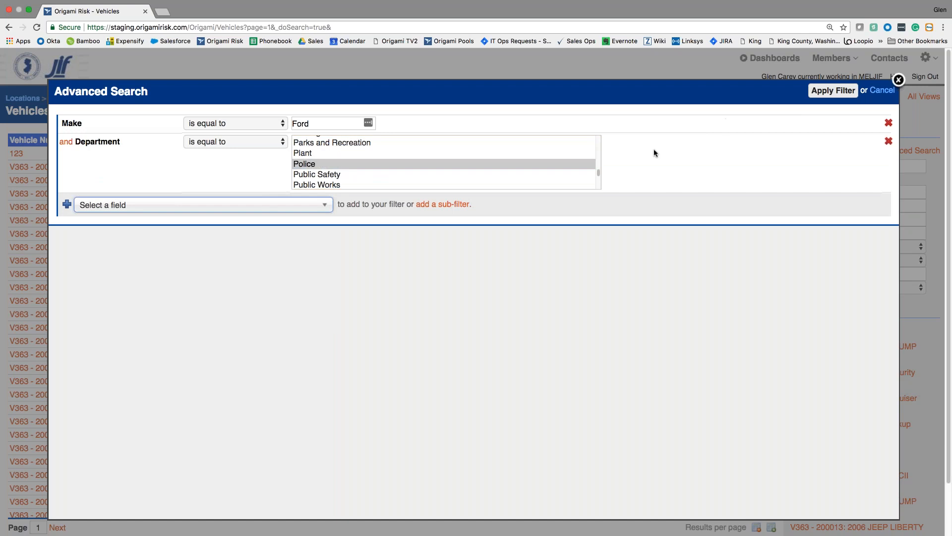
pyautogui.click(833, 92)
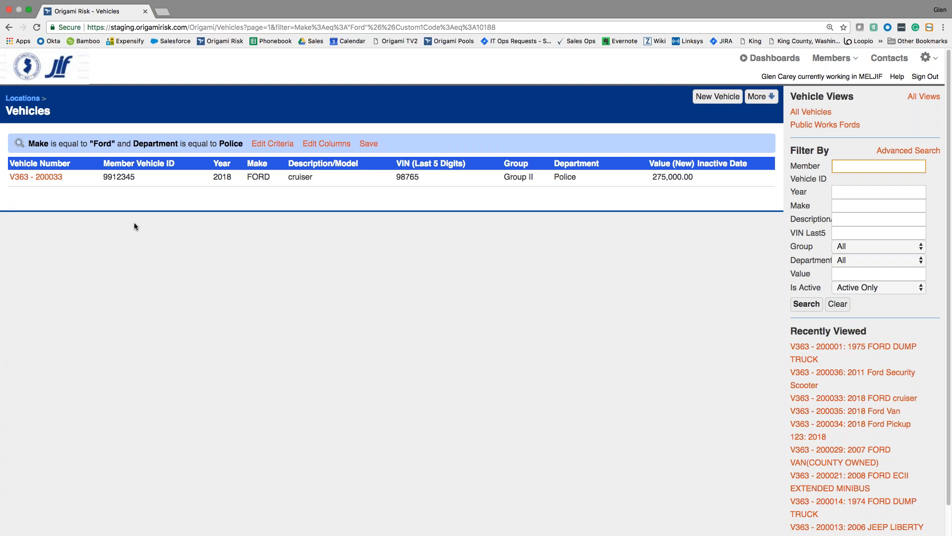
# Reopen the member's full vehicles list without filters and start a new vehicle record
pyautogui.moveTo(835, 151); pyautogui.dragTo(797, 151)
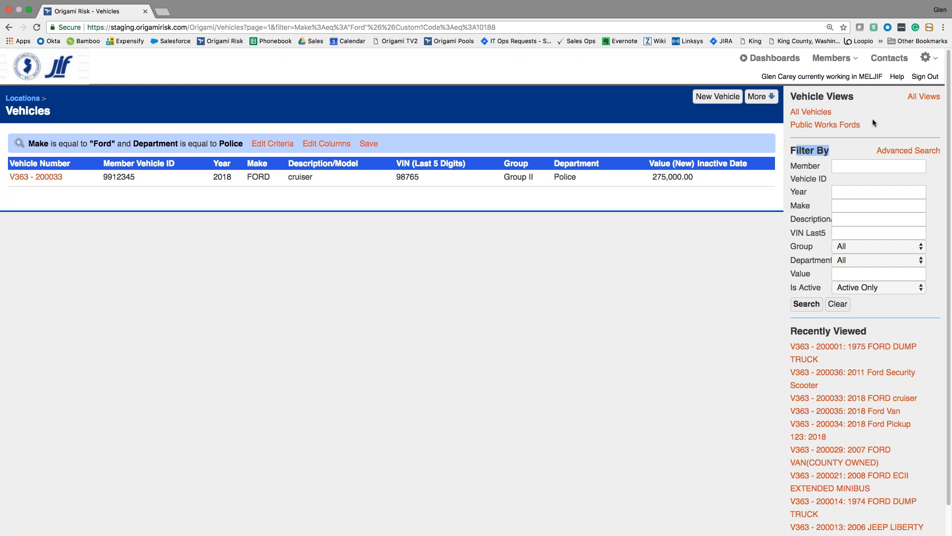
pyautogui.click(707, 127)
pyautogui.moveTo(831, 58)
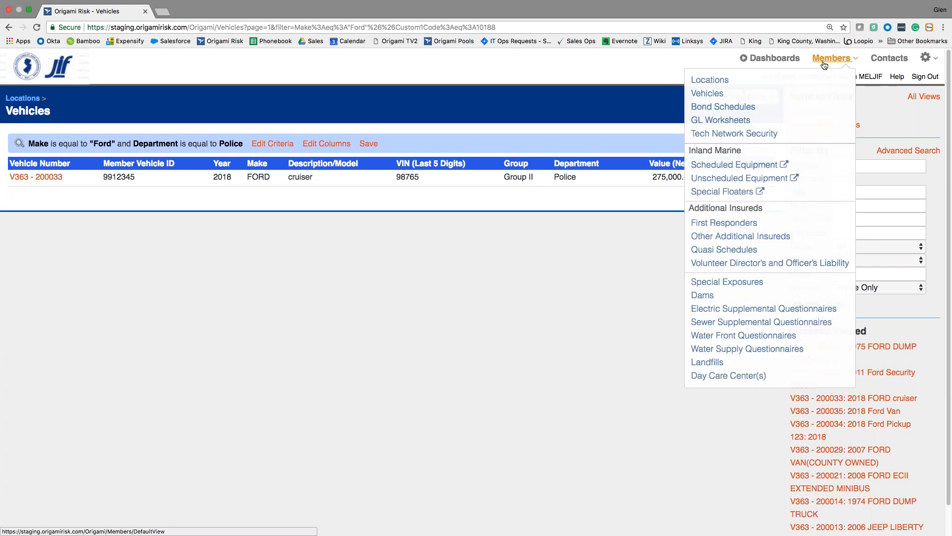
pyautogui.click(725, 94)
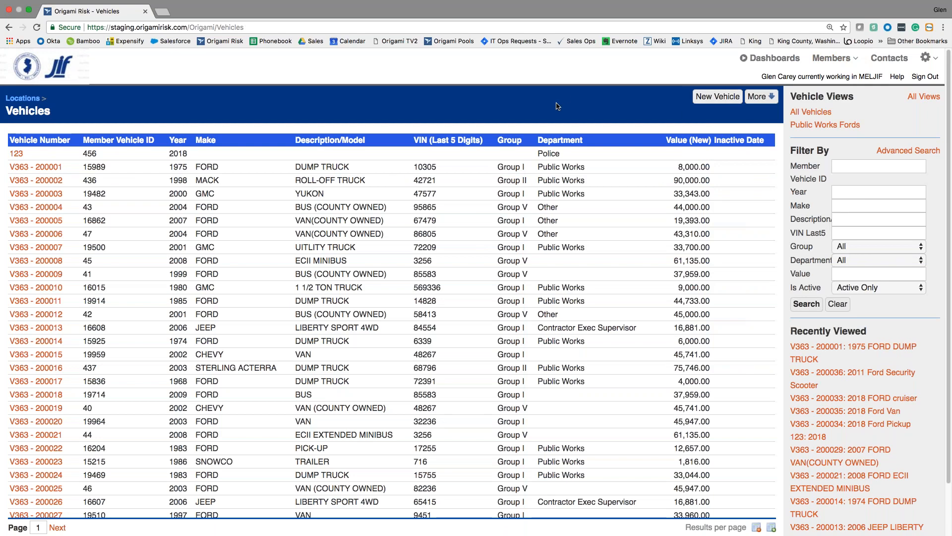
pyautogui.click(716, 97)
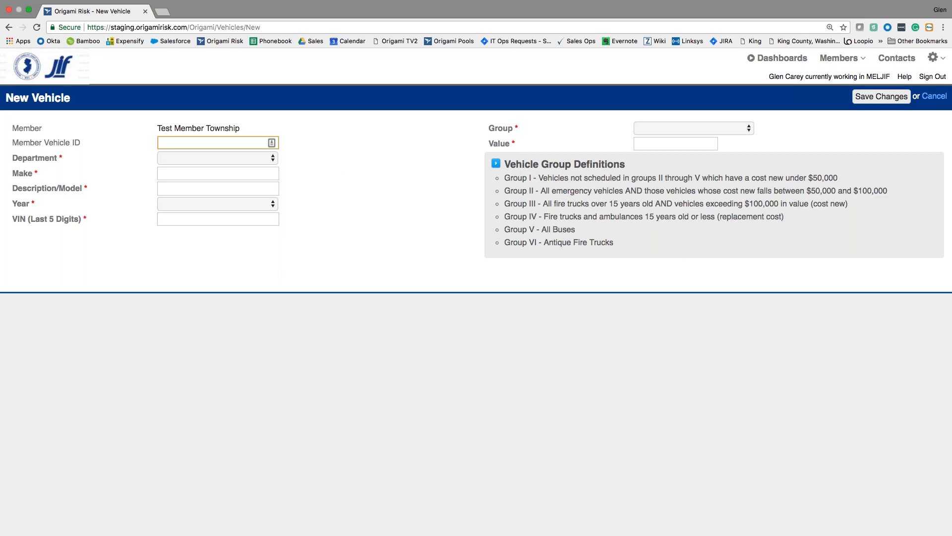
# Set the new vehicle's department to Police
pyautogui.click(240, 273)
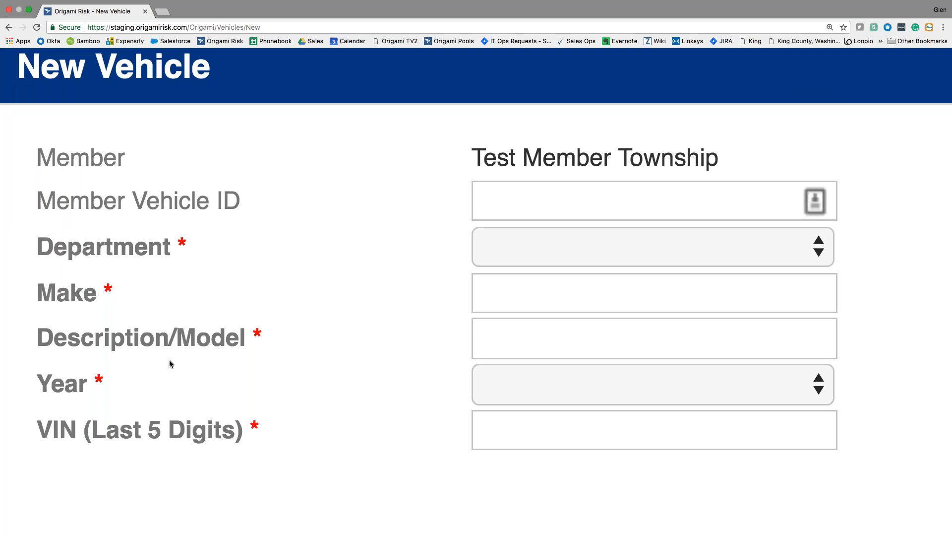
pyautogui.scroll(-5, 277, 365)
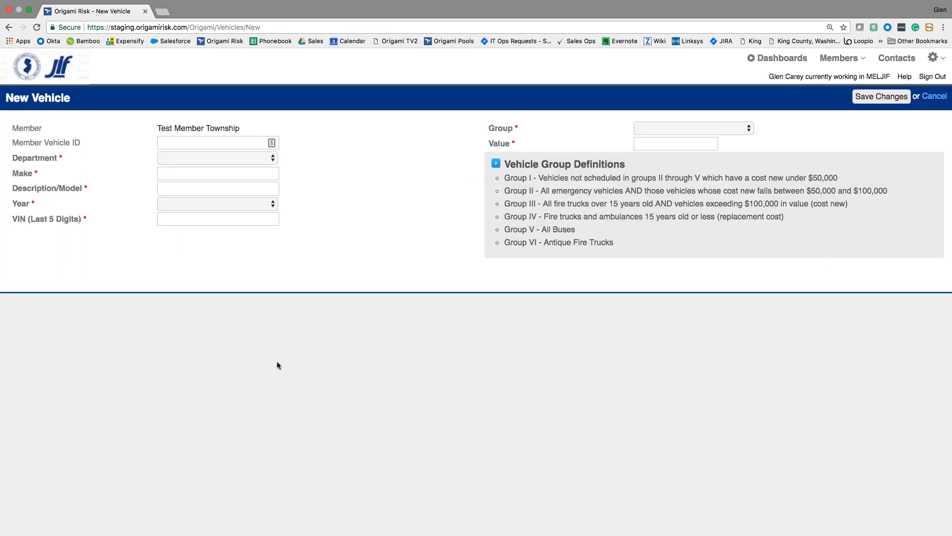
pyautogui.click(175, 158)
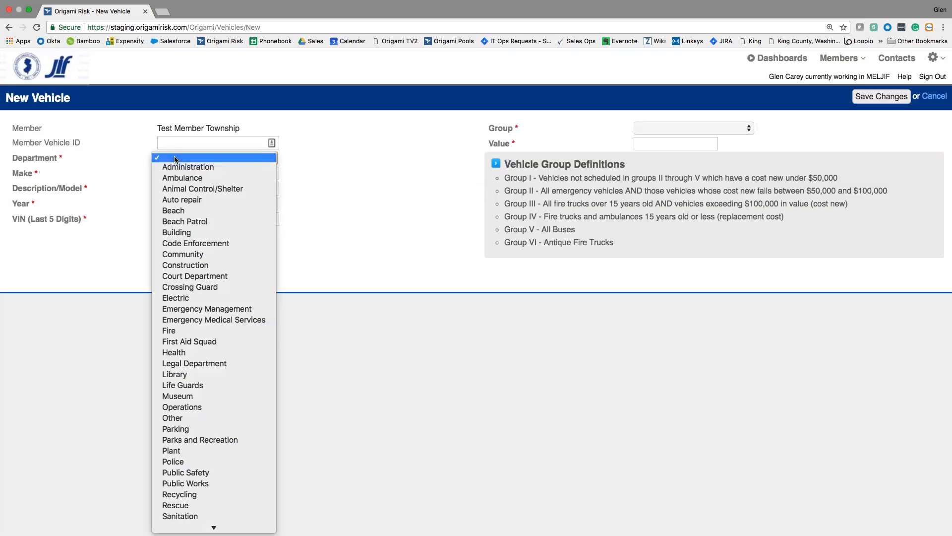
pyautogui.write('po')
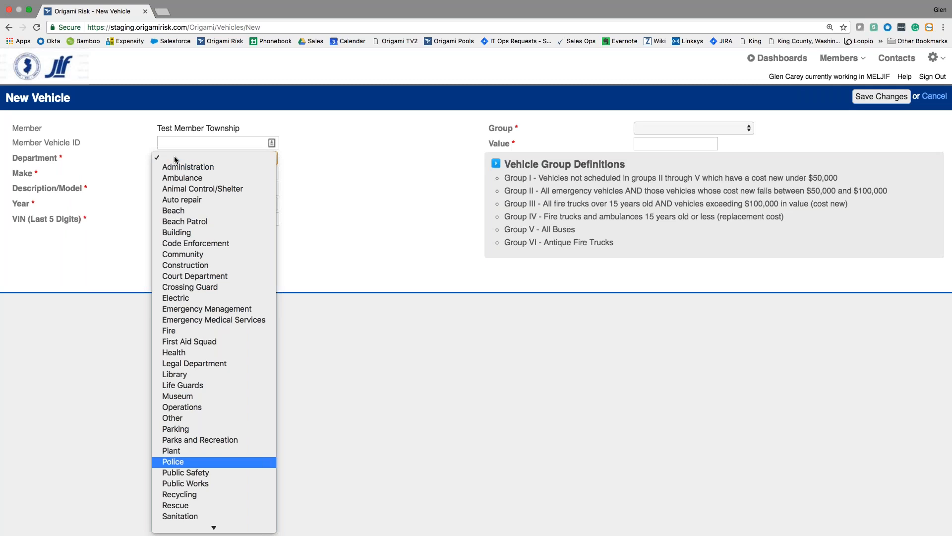
pyautogui.click(201, 461)
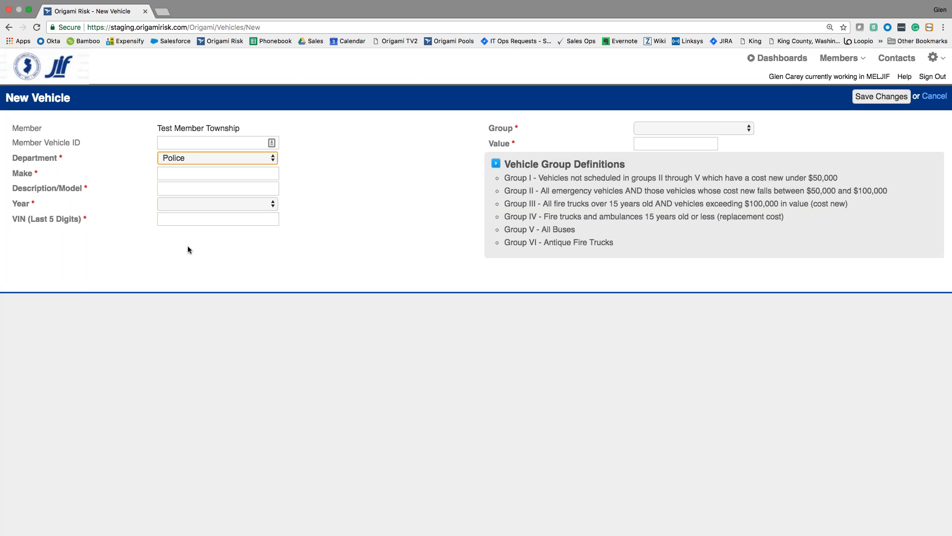
# Try Other as the department to examine the extra Department - Other field, and restore the department to Police
pyautogui.click(205, 159)
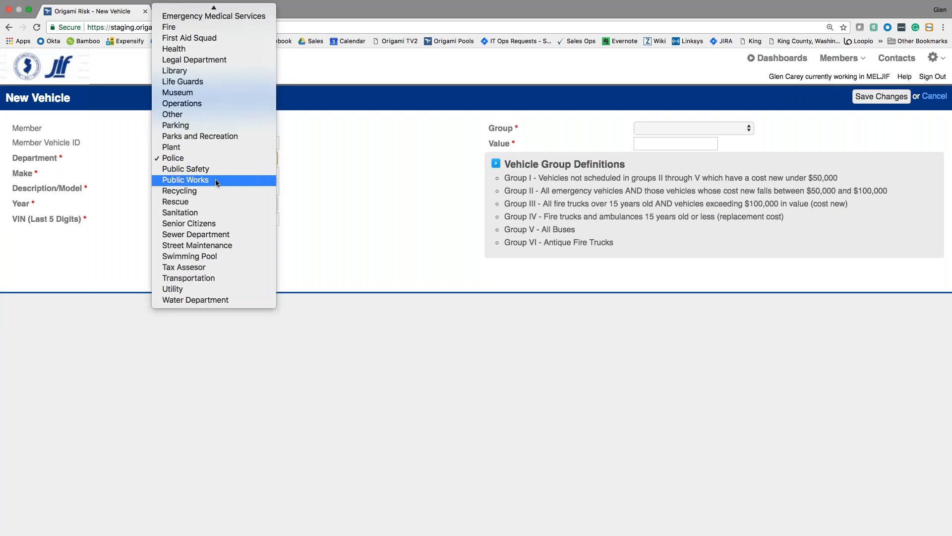
pyautogui.click(225, 115)
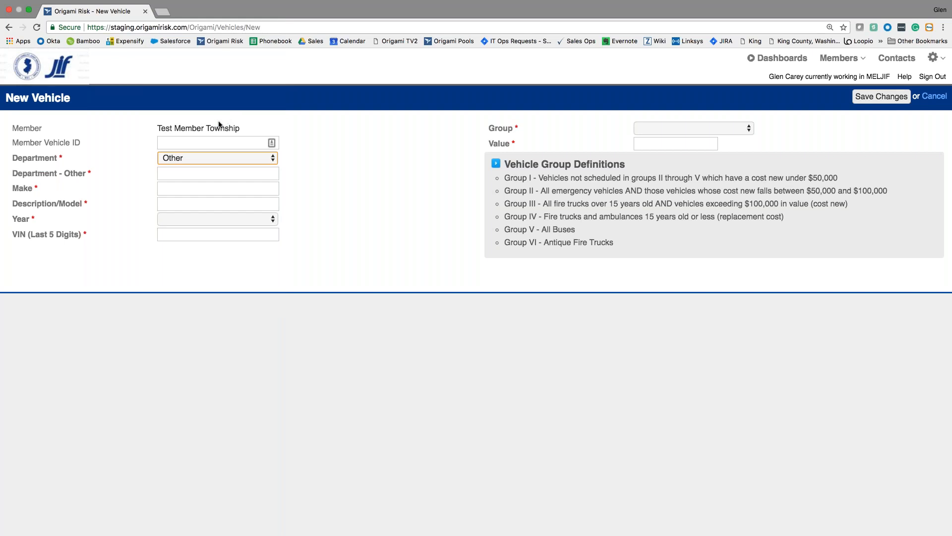
pyautogui.moveTo(23, 174); pyautogui.dragTo(88, 177)
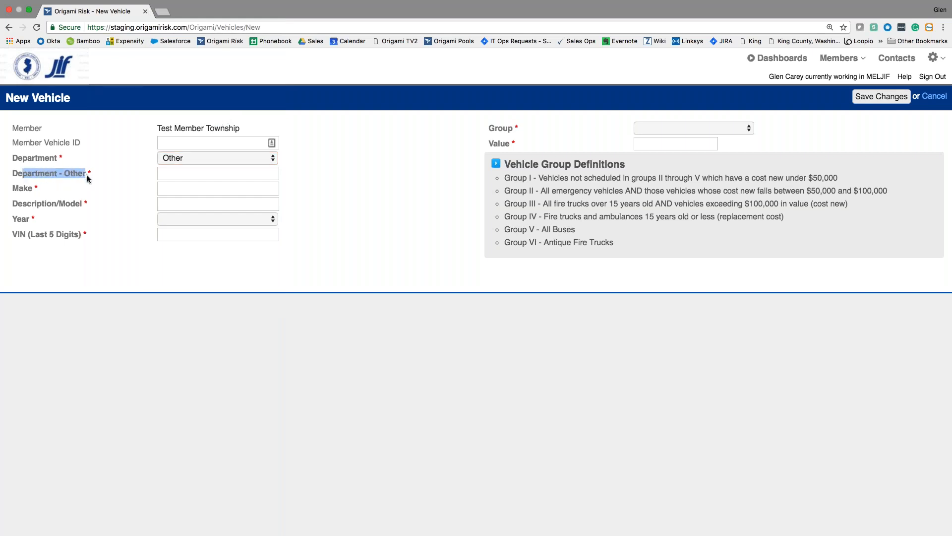
pyautogui.click(102, 177)
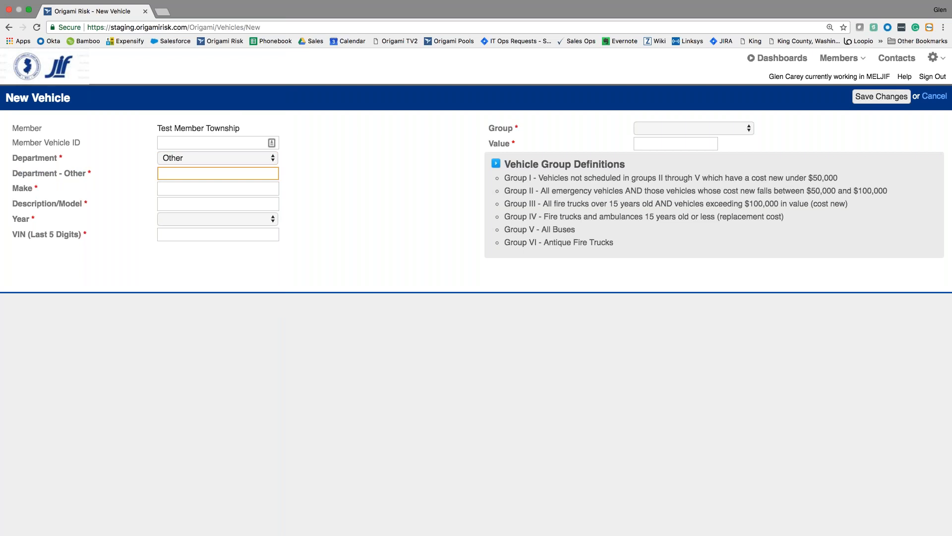
pyautogui.click(190, 162)
pyautogui.click(187, 201)
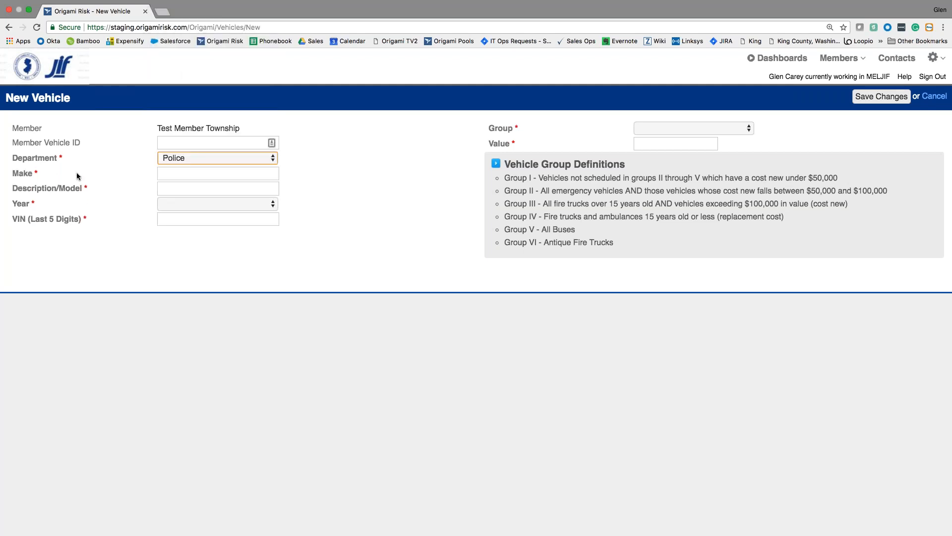
# Enter Ford as the new vehicle's make and Crown Vic as its description/model
pyautogui.click(189, 173)
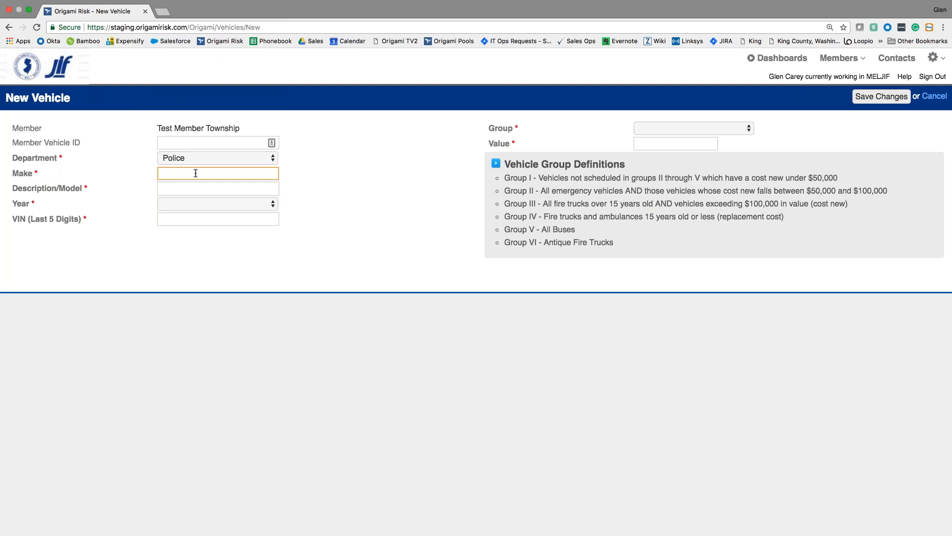
pyautogui.write('Ford')
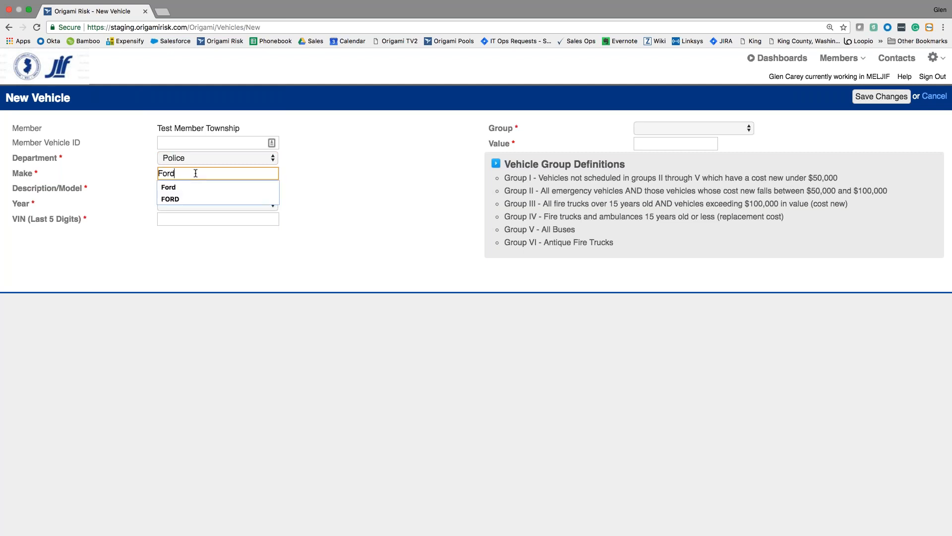
pyautogui.press('Tab')
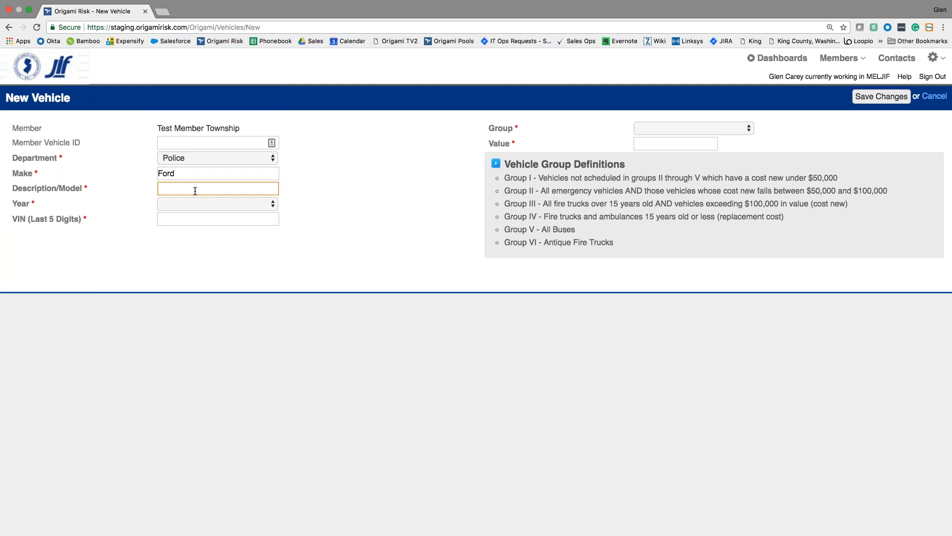
pyautogui.write('Crown')
pyautogui.press('Down')
pyautogui.press('Return')
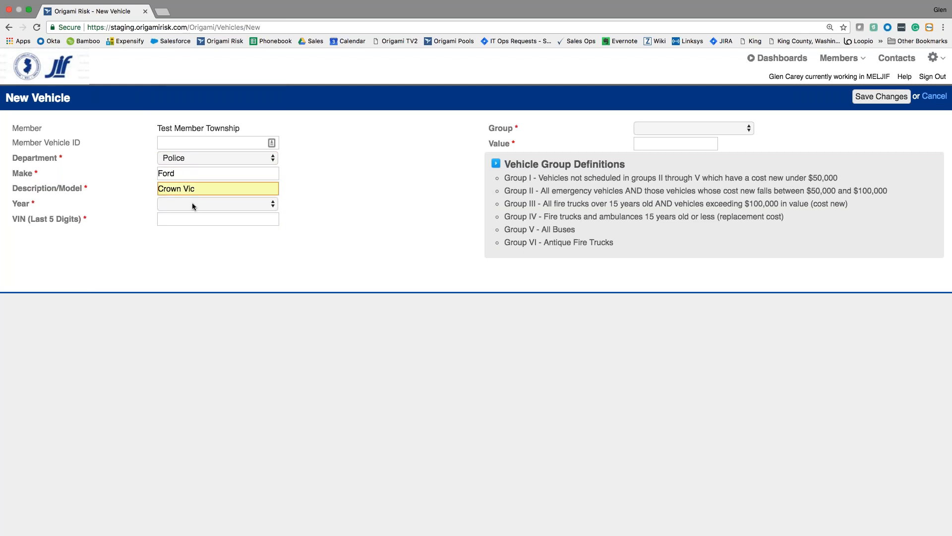
# Set the new vehicle's year to 2011 and the last five VIN digits to 75421
pyautogui.click(193, 205)
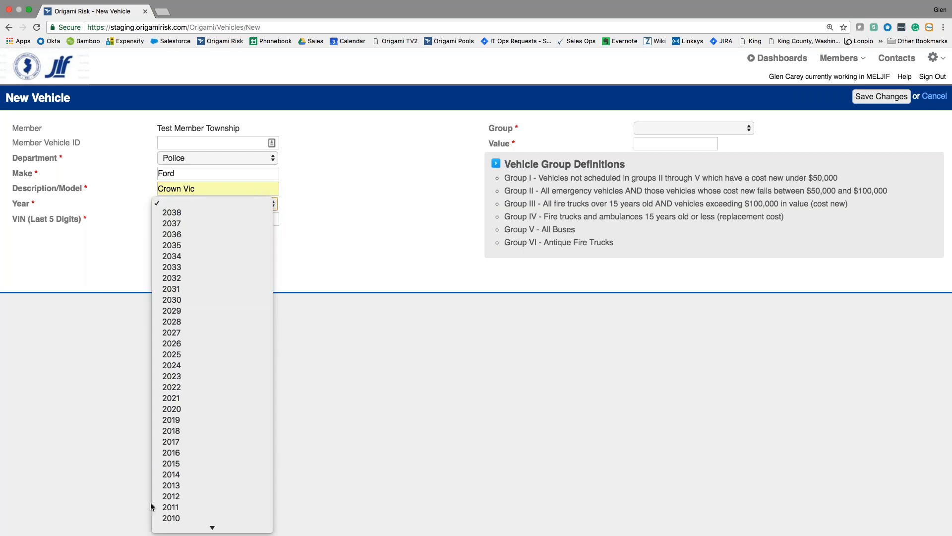
pyautogui.click(180, 508)
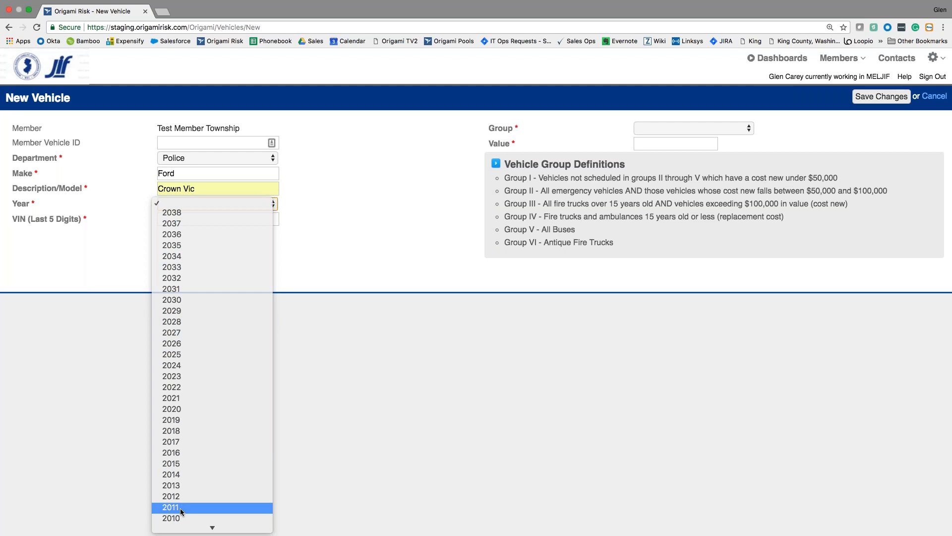
pyautogui.press('Tab')
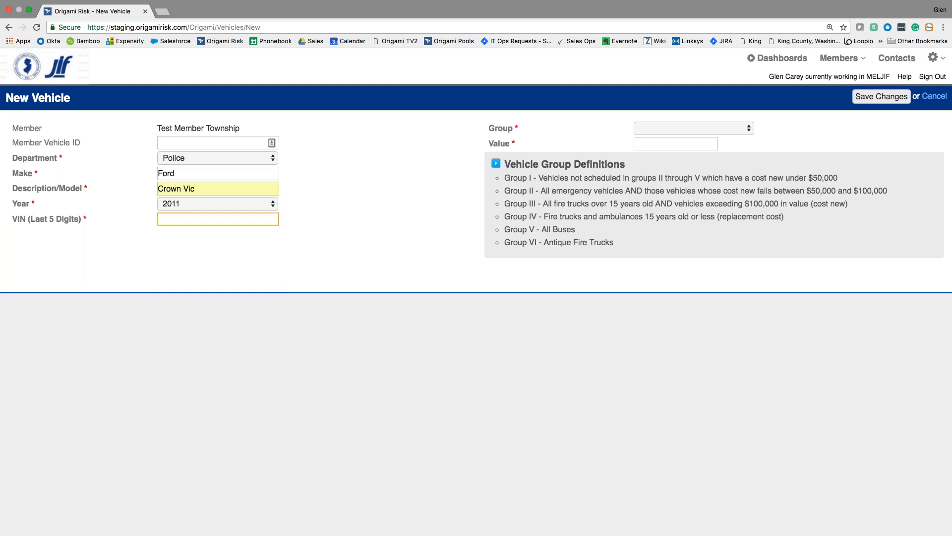
pyautogui.write('7542')
# Assign the new vehicle to Group I with a value of 37,000 and save the vehicle record
pyautogui.moveTo(533, 164); pyautogui.dragTo(624, 165)
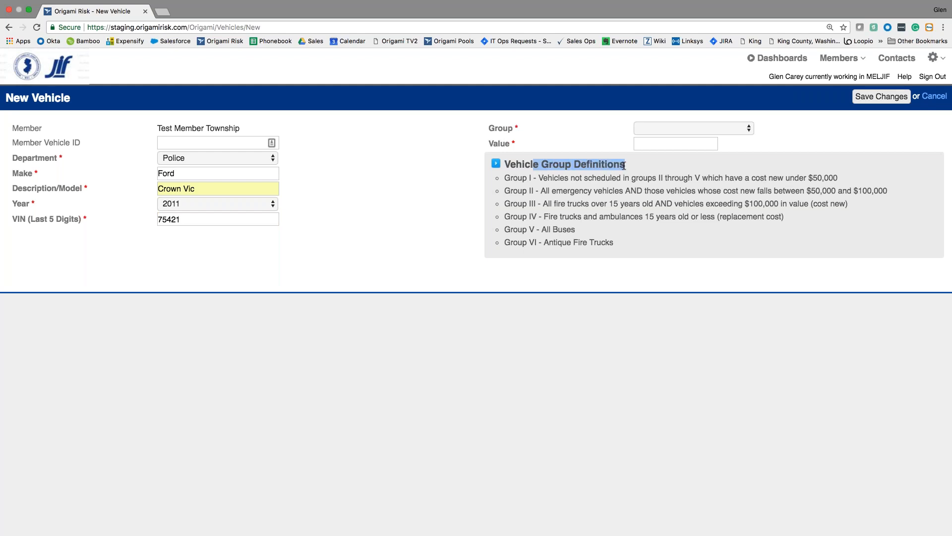
pyautogui.click(624, 166)
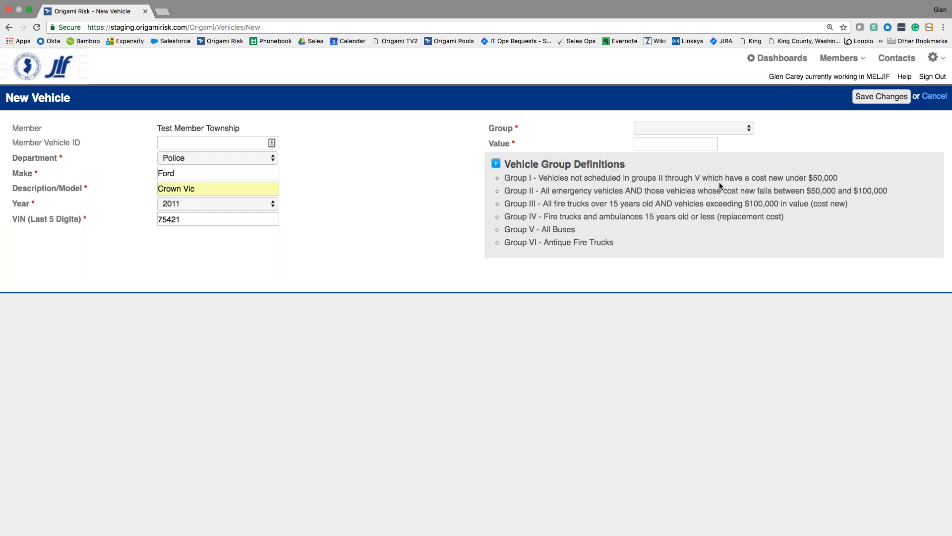
pyautogui.click(675, 128)
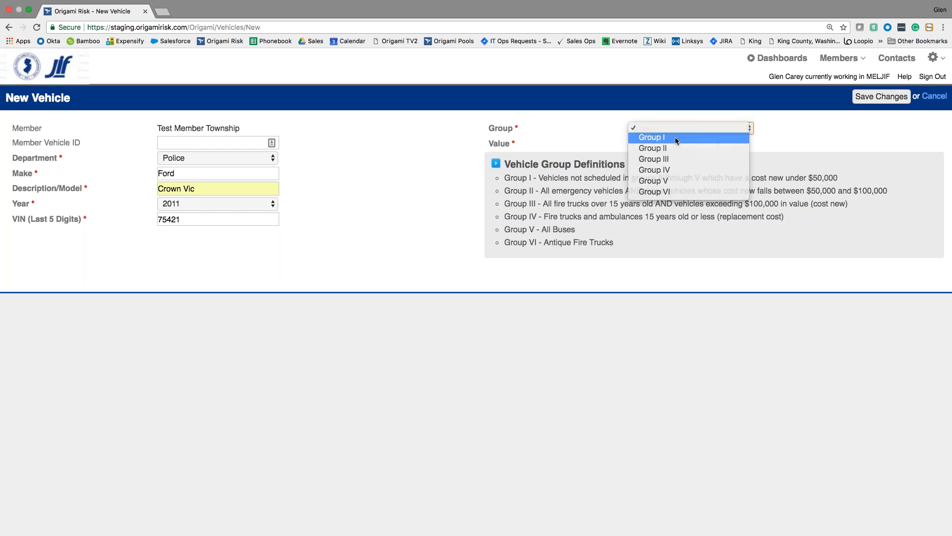
pyautogui.click(674, 136)
pyautogui.click(668, 144)
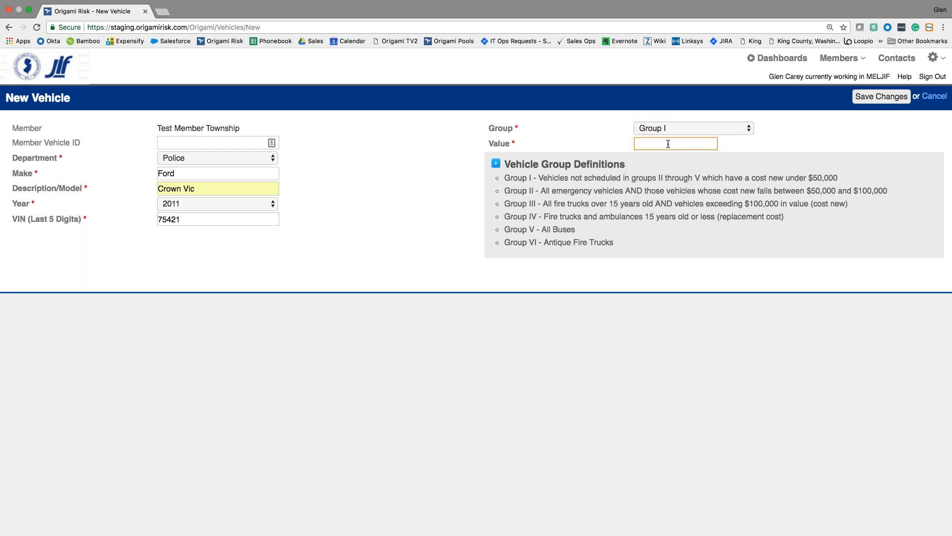
pyautogui.write('37,000')
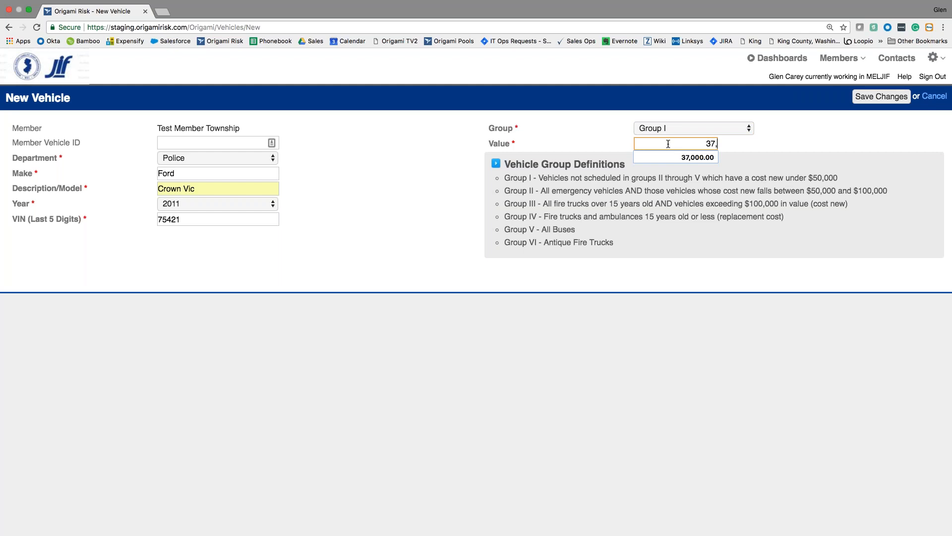
pyautogui.press('super+l')
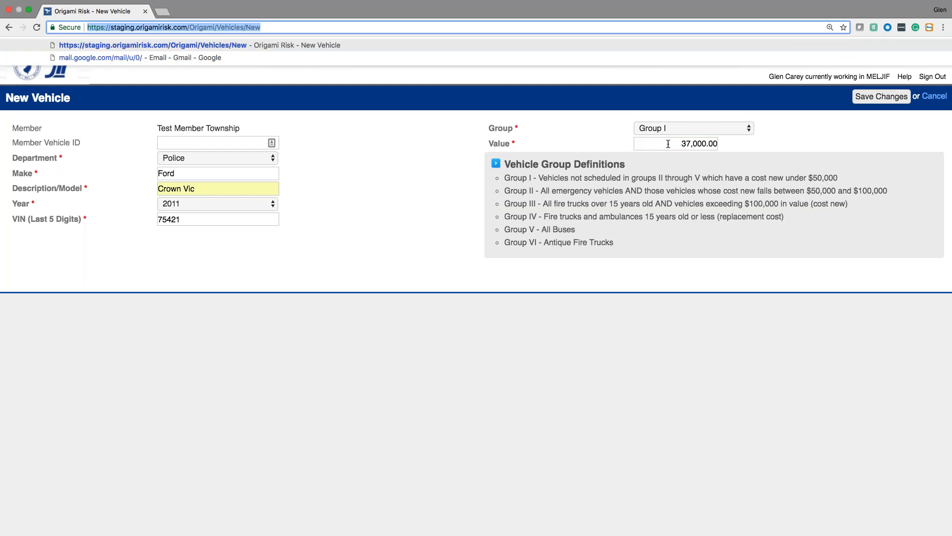
pyautogui.click(727, 165)
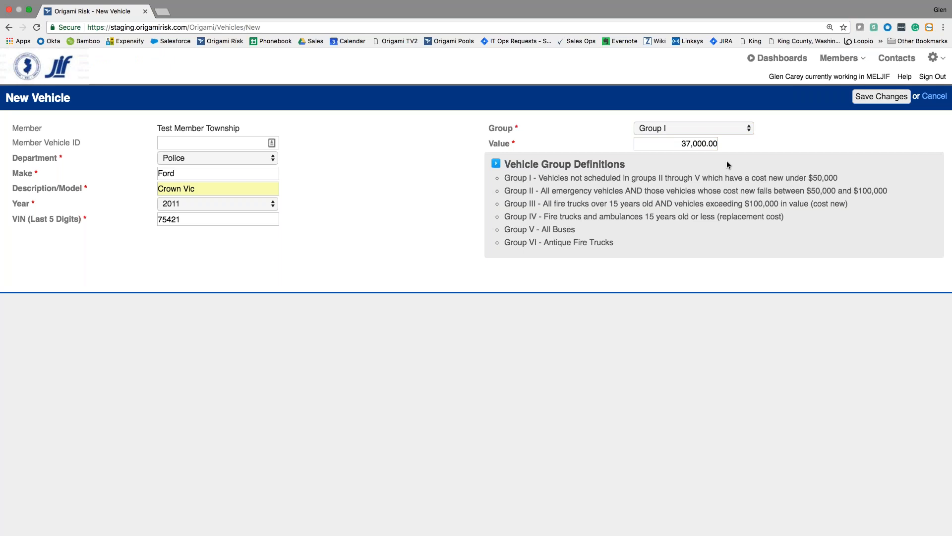
pyautogui.click(873, 101)
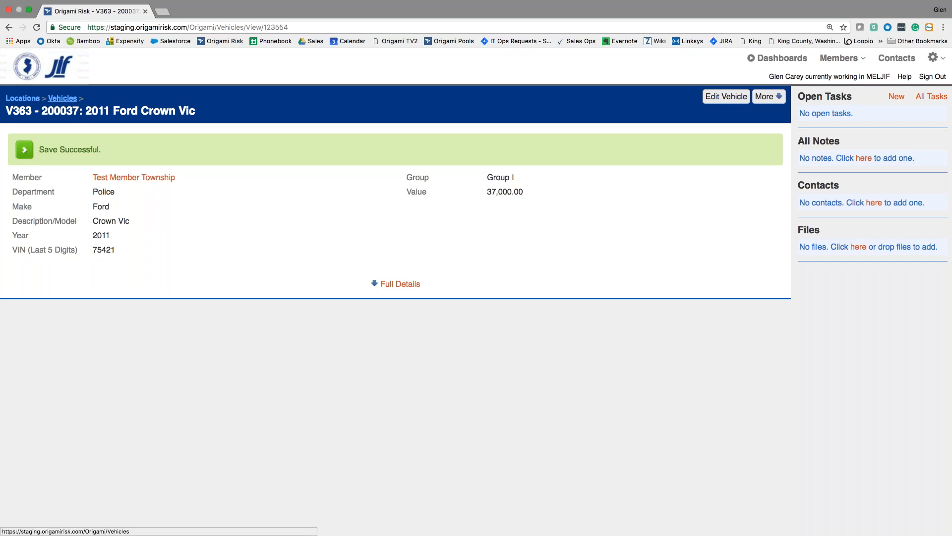
# Search the vehicle list for active Ford vehicles in the Police department, and return to the Member Dashboard
pyautogui.click(63, 98)
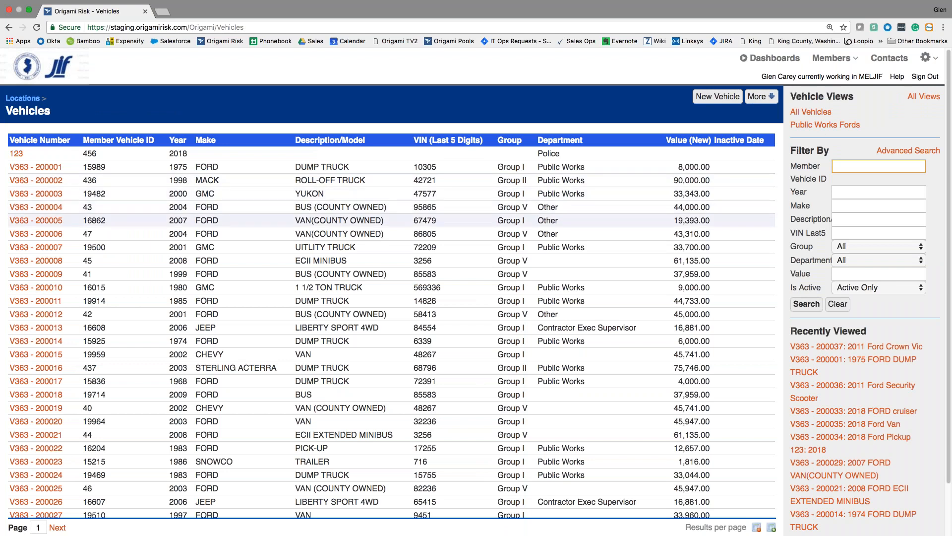
pyautogui.click(850, 259)
pyautogui.write('po')
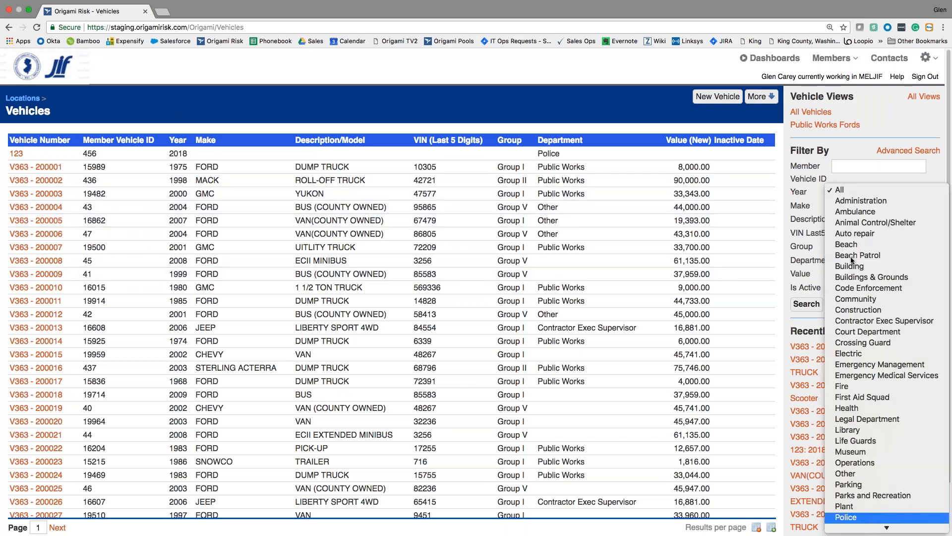
pyautogui.press('Return')
pyautogui.click(849, 206)
pyautogui.write('Ford')
pyautogui.click(843, 220)
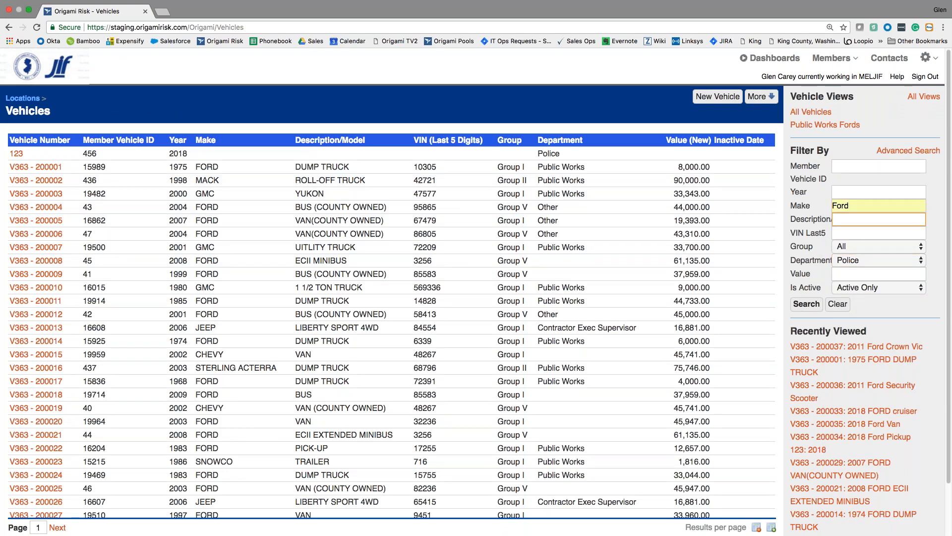
pyautogui.click(807, 305)
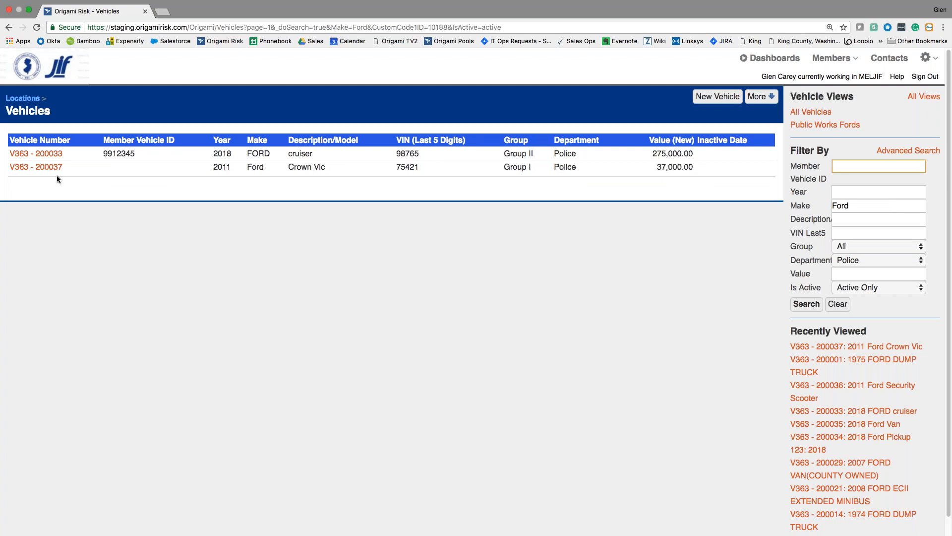
pyautogui.click(773, 58)
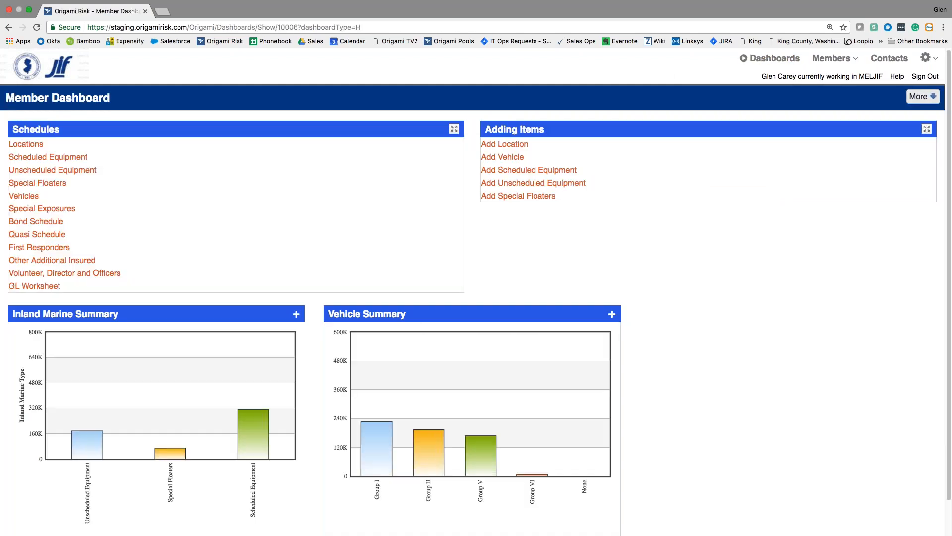